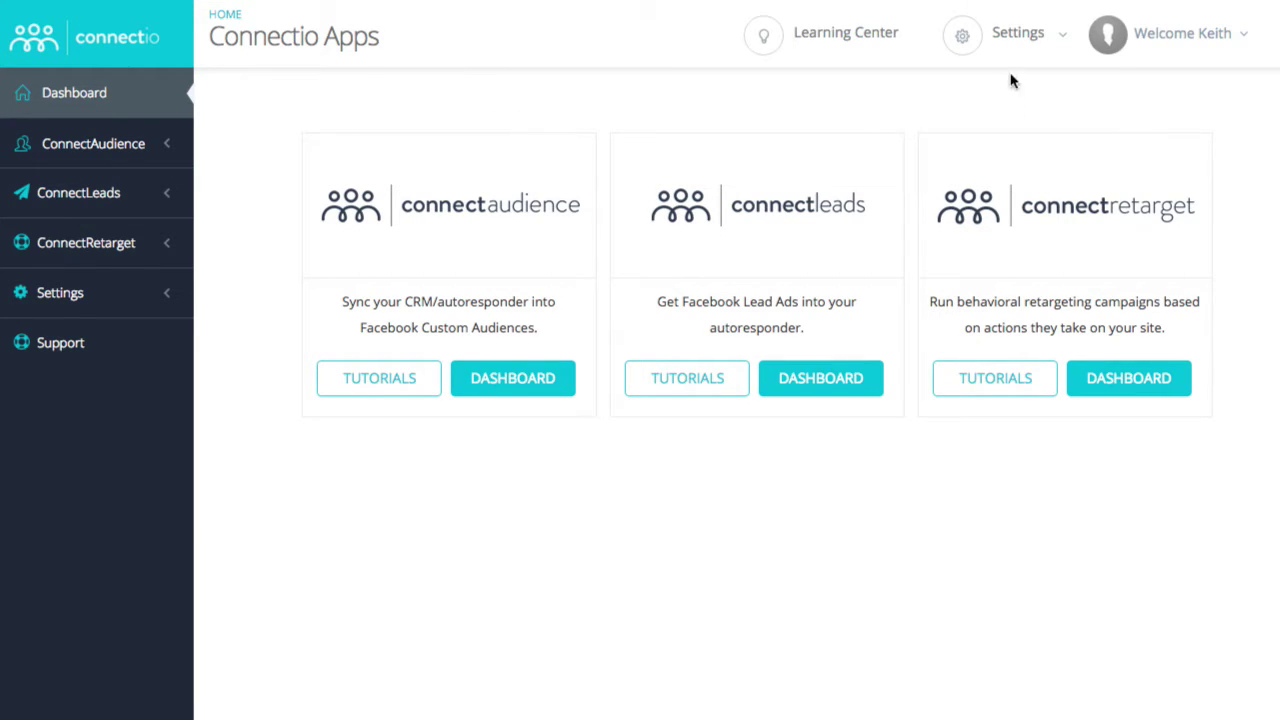
# Step: Examine the autoresponder services offered when adding an autoresponder in the settings, and return to the main dashboard
pyautogui.click(1012, 34)
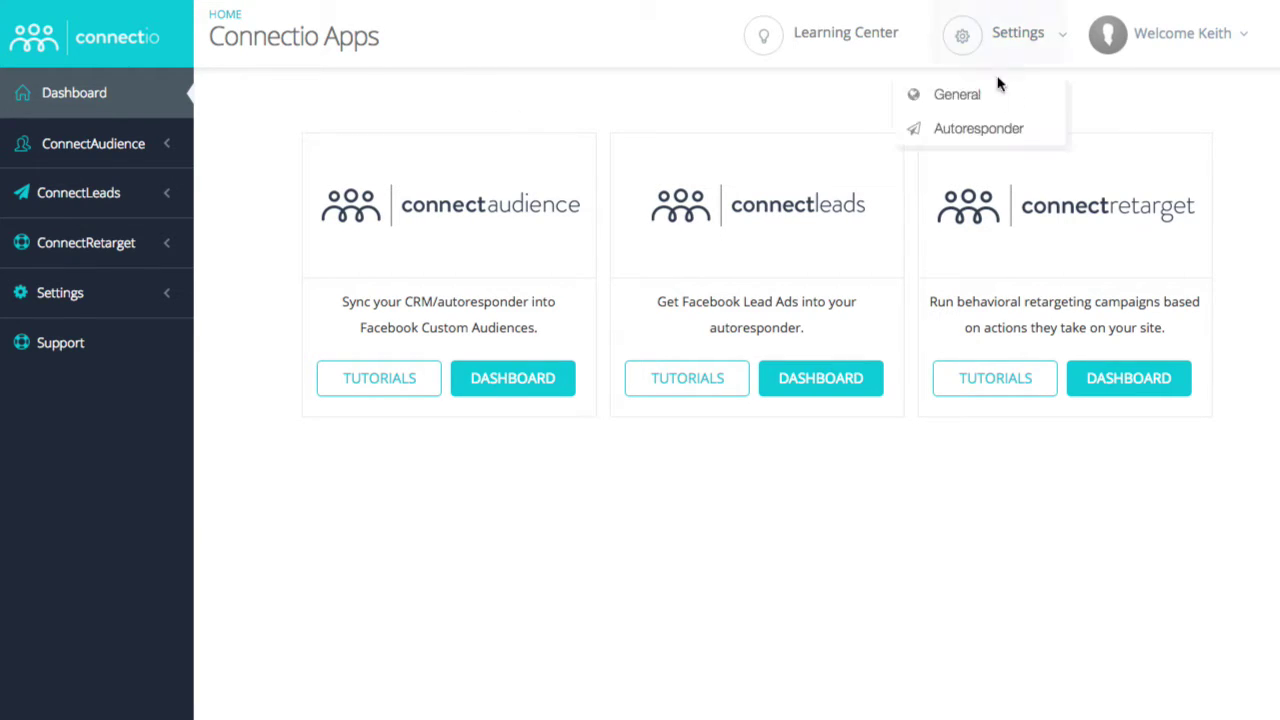
pyautogui.click(967, 129)
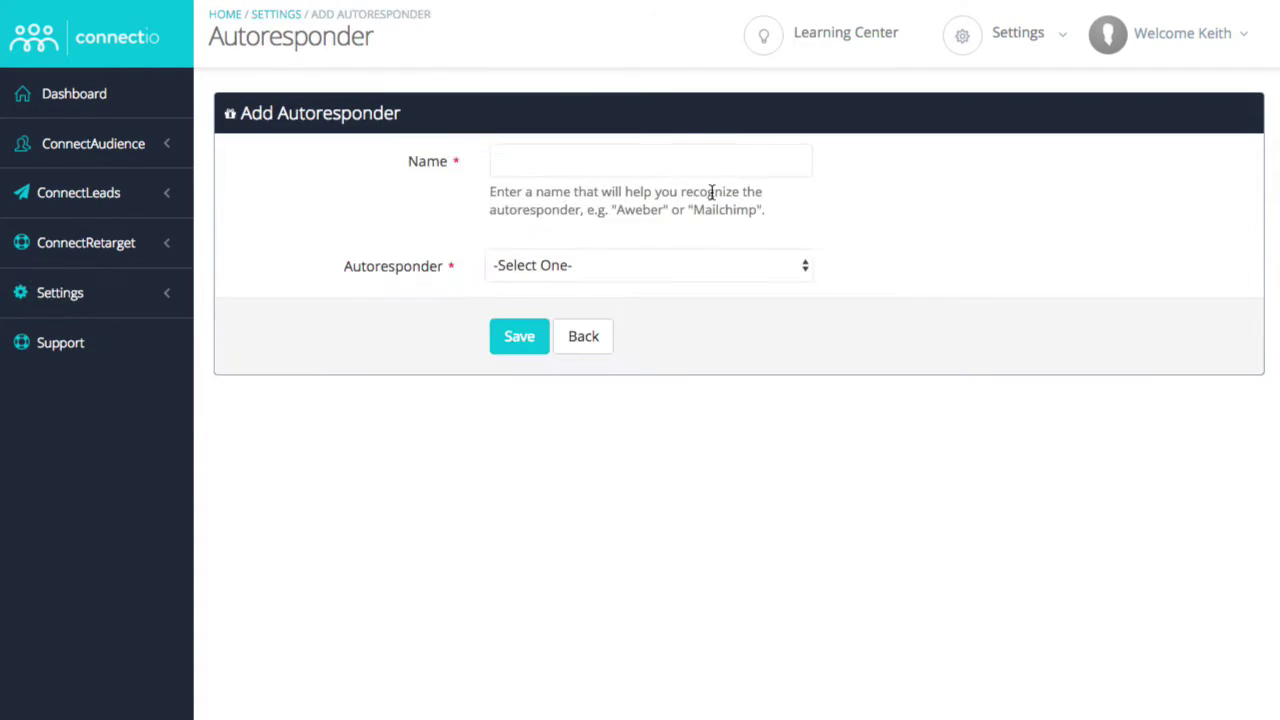
pyautogui.click(603, 272)
pyautogui.scroll(-2, 629, 416)
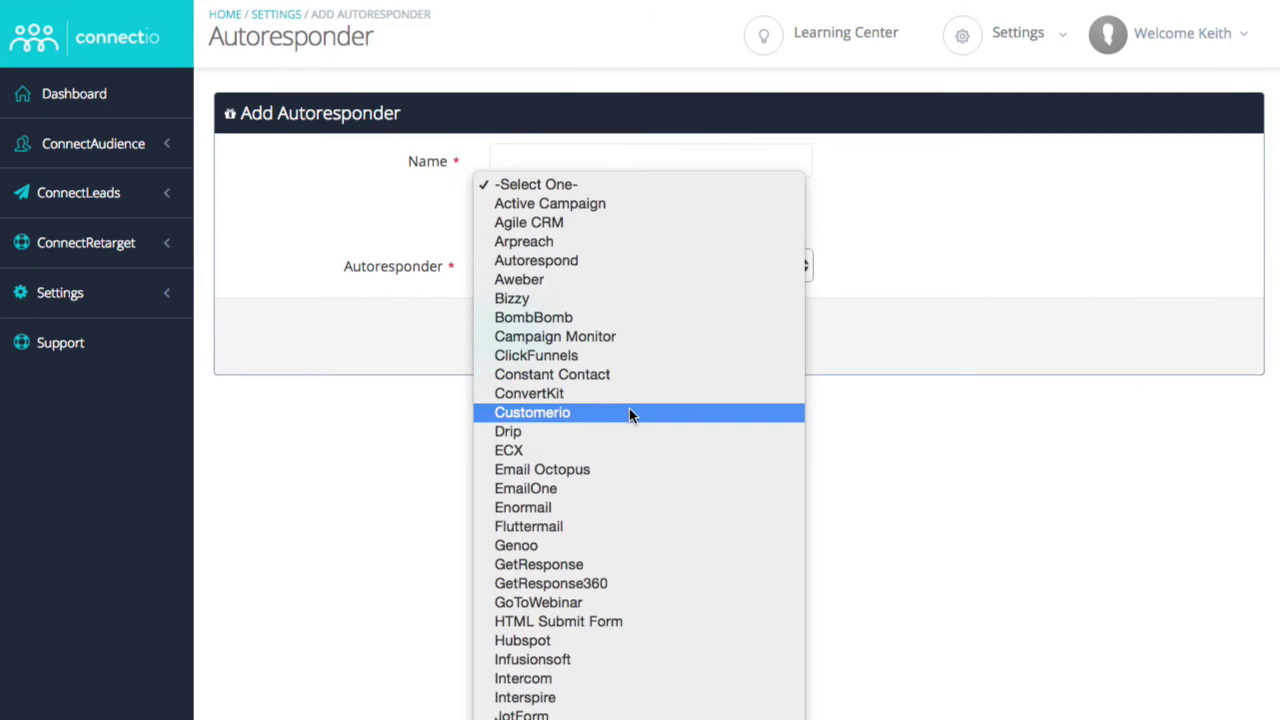
pyautogui.click(995, 200)
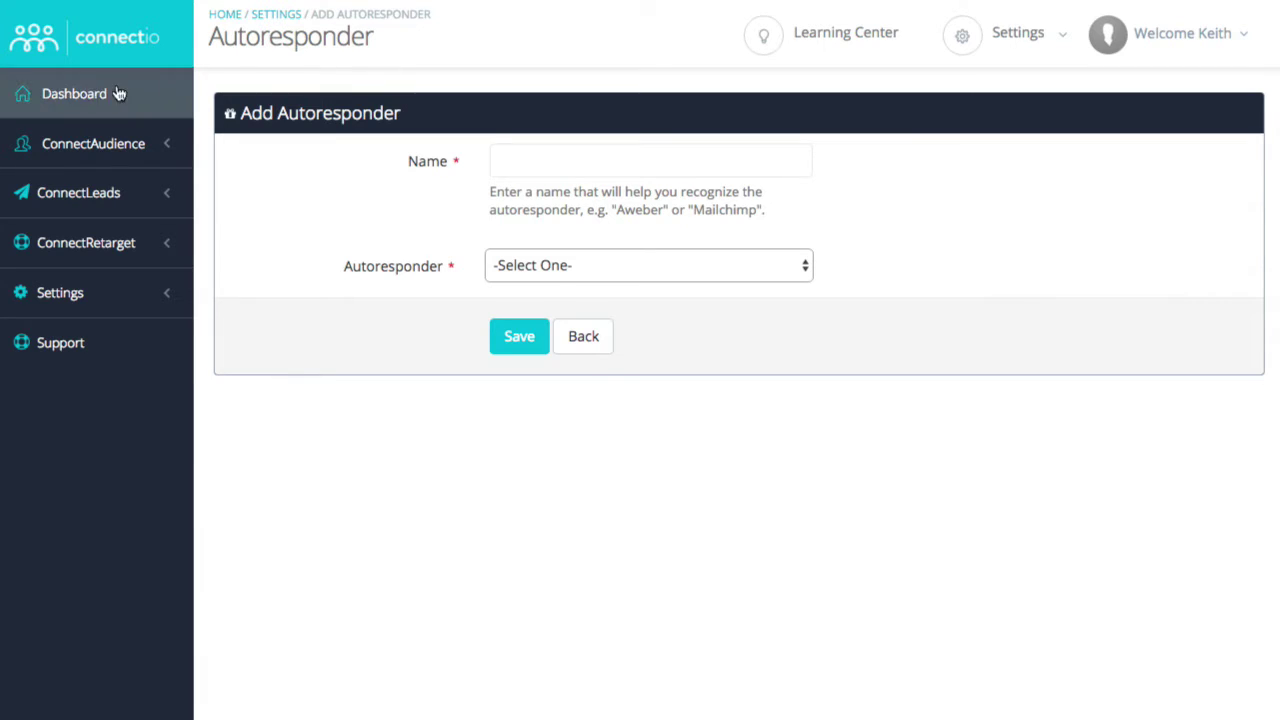
pyautogui.click(88, 93)
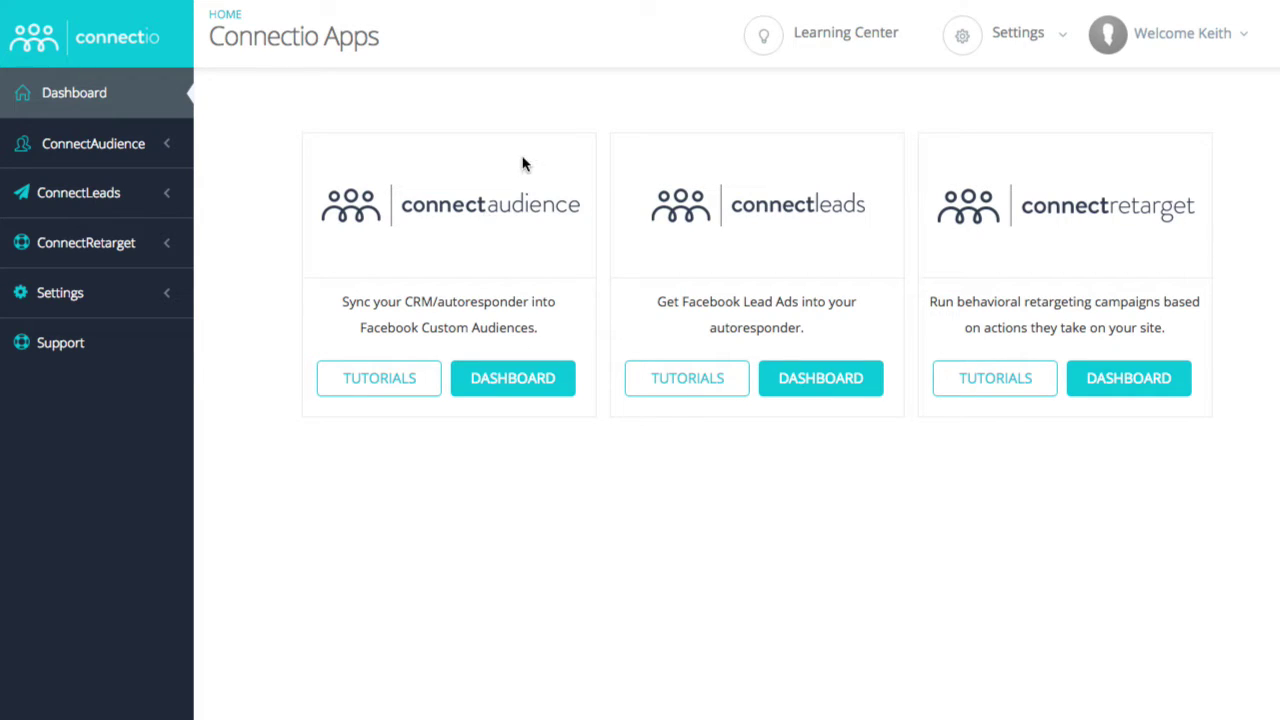
# Step: Open the ConnectAudience dashboard and start adding a new audience
pyautogui.click(1018, 33)
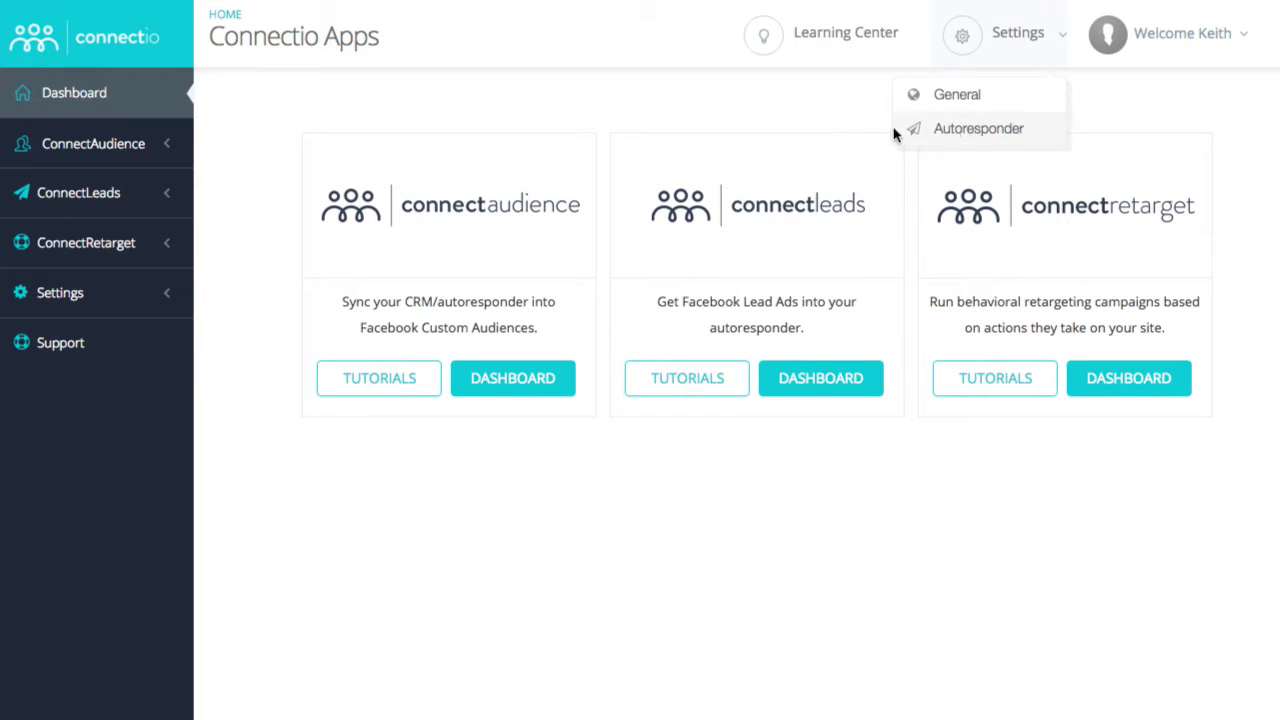
pyautogui.click(468, 105)
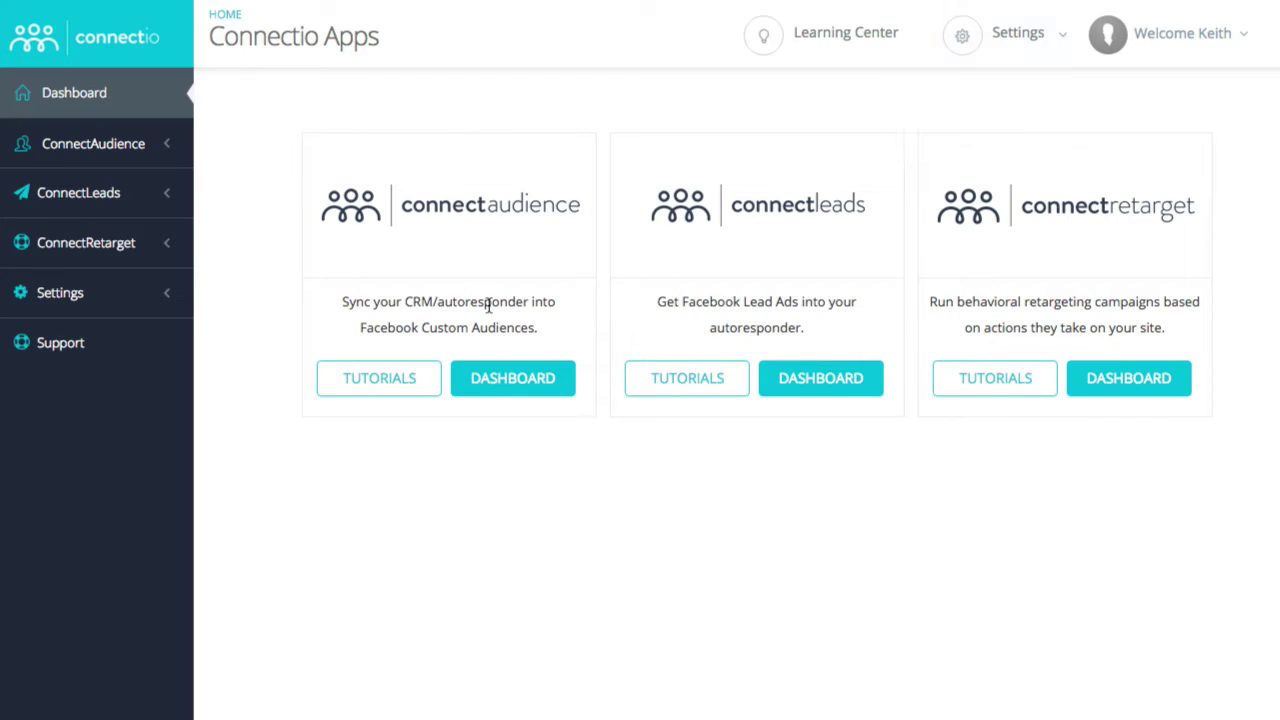
pyautogui.click(528, 389)
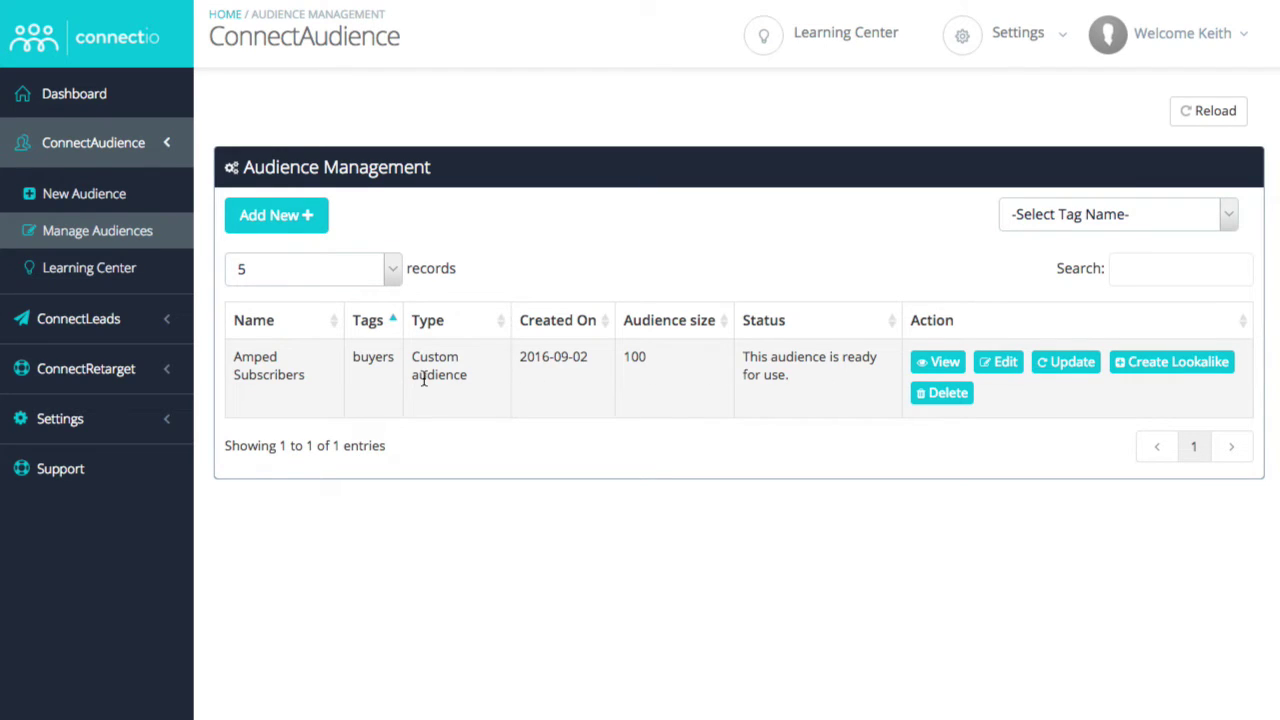
pyautogui.click(303, 218)
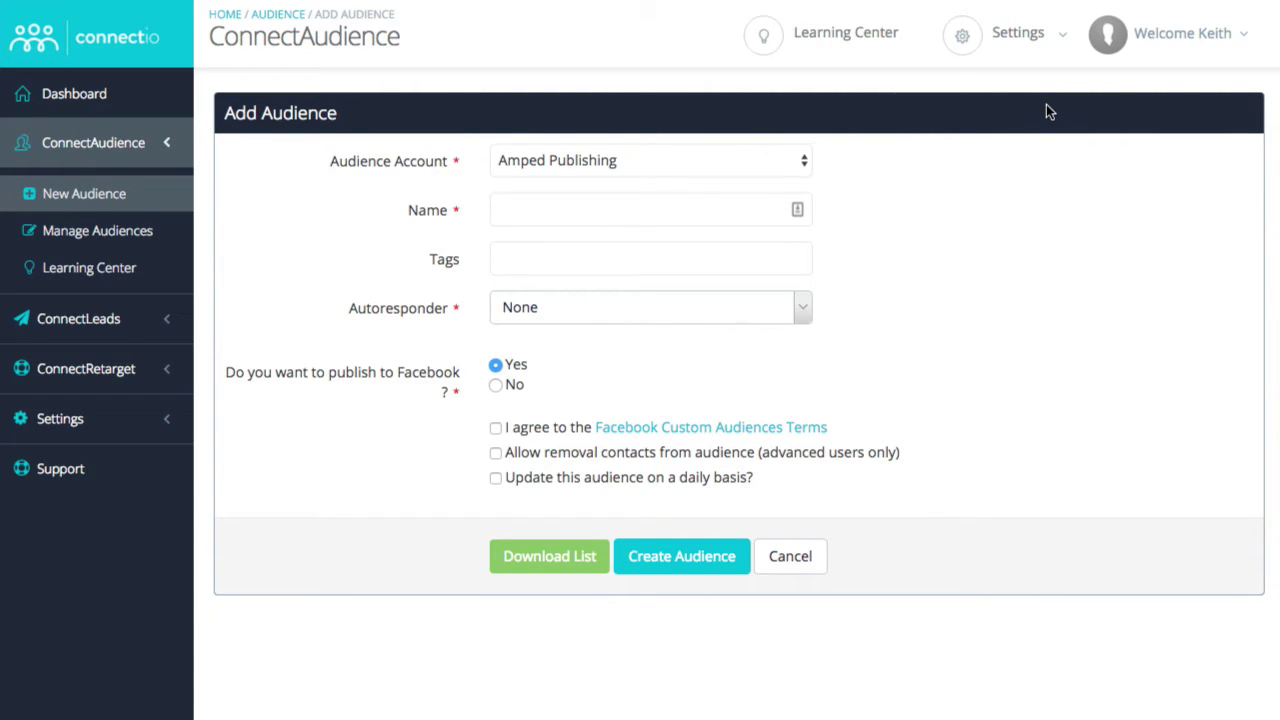
# Step: Set the audience account to the personal account instead of Amped Publishing and name the audience Demo
pyautogui.click(1022, 45)
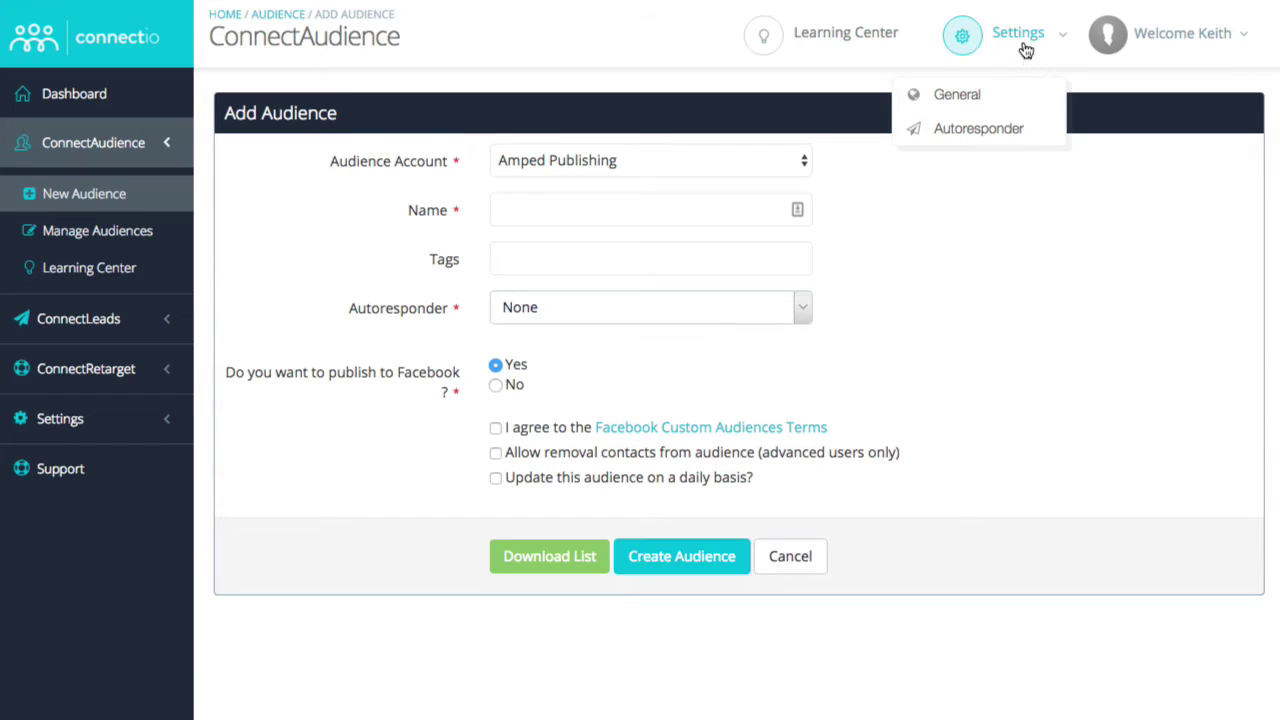
pyautogui.click(972, 100)
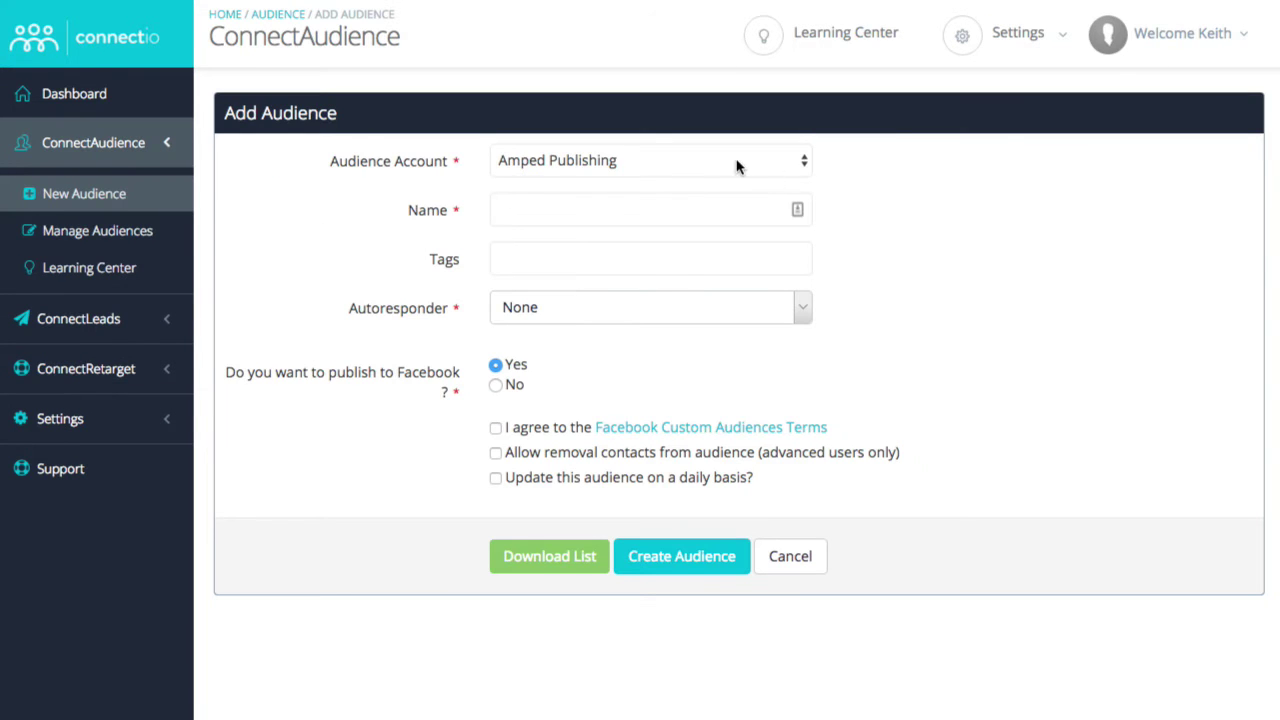
pyautogui.click(737, 164)
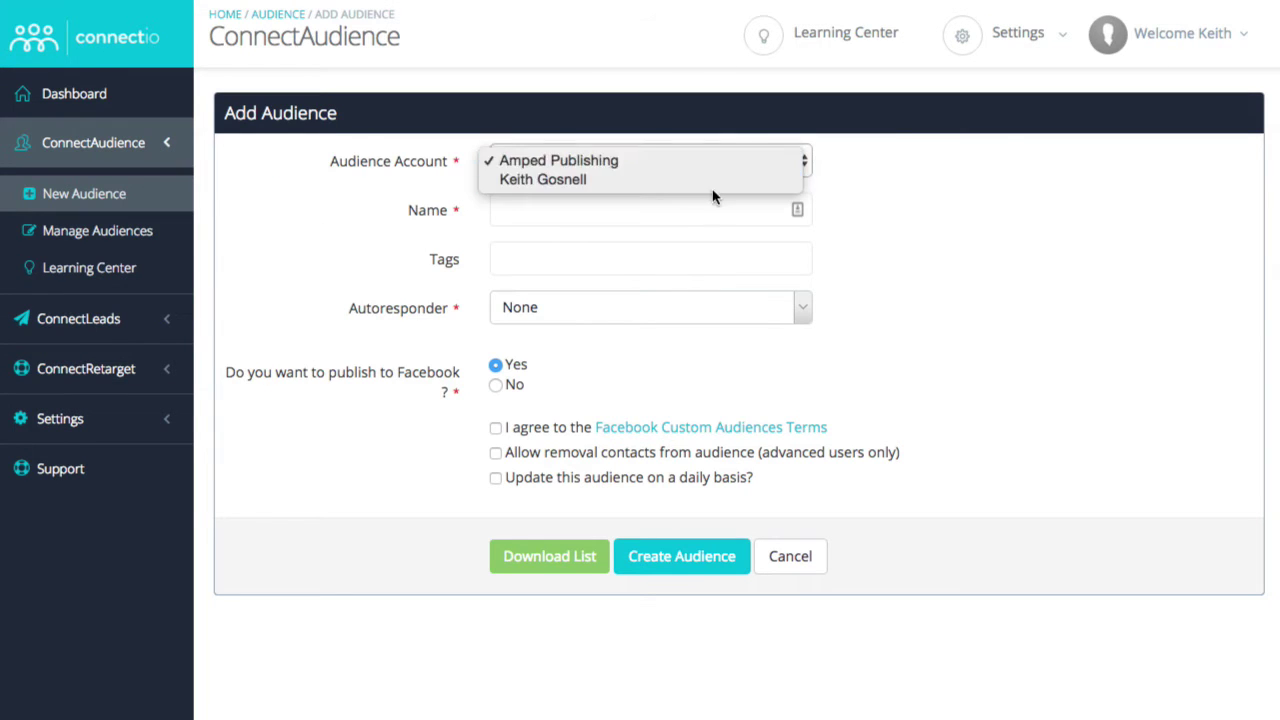
pyautogui.click(549, 179)
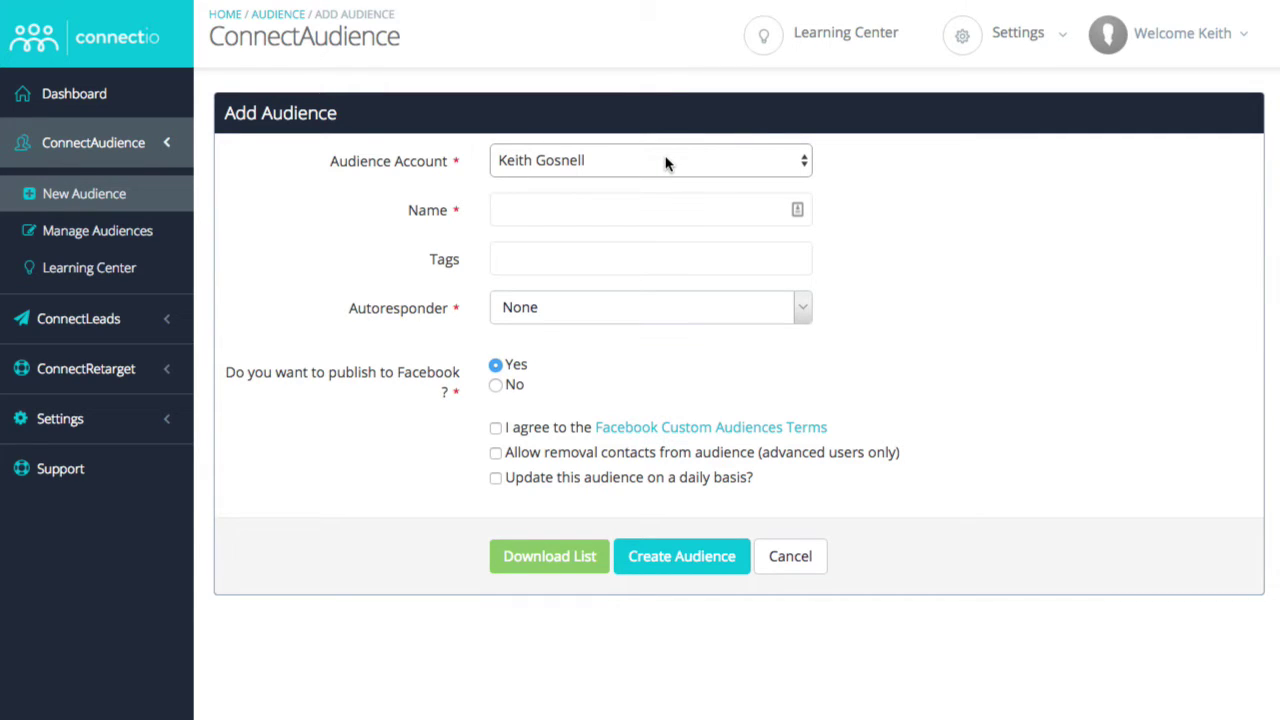
pyautogui.click(574, 205)
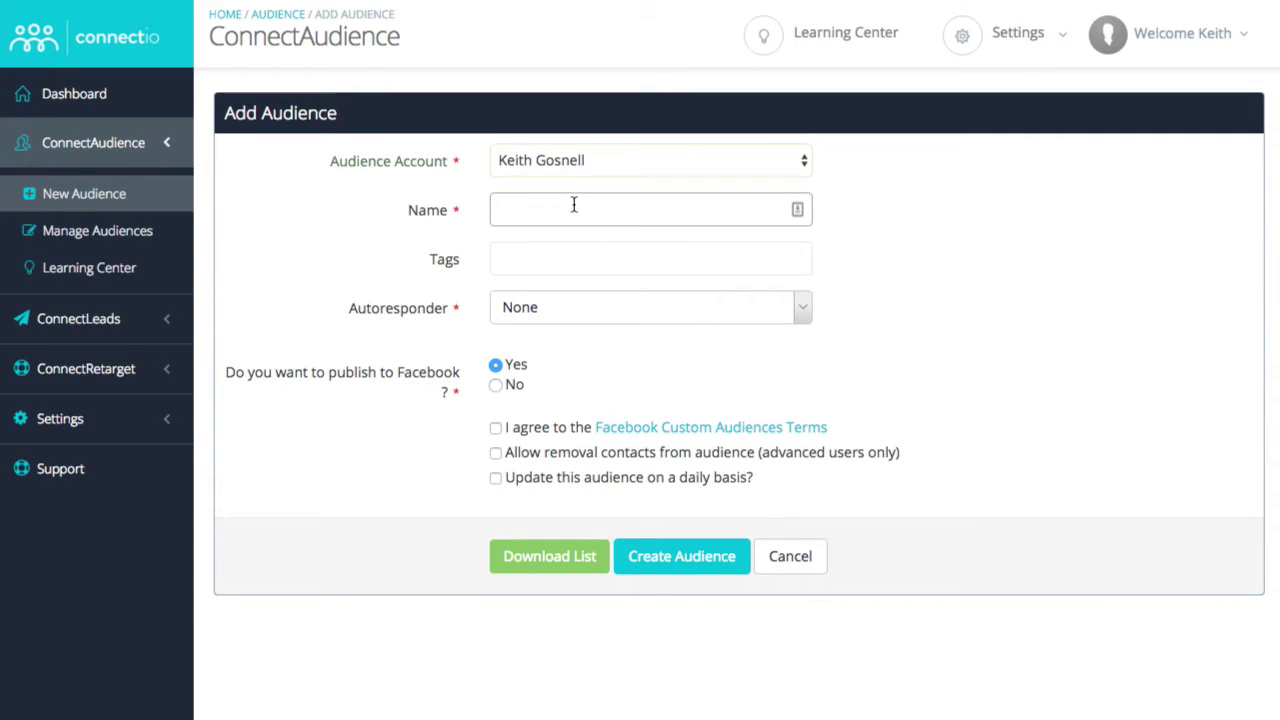
pyautogui.write('Demo')
pyautogui.click(1000, 236)
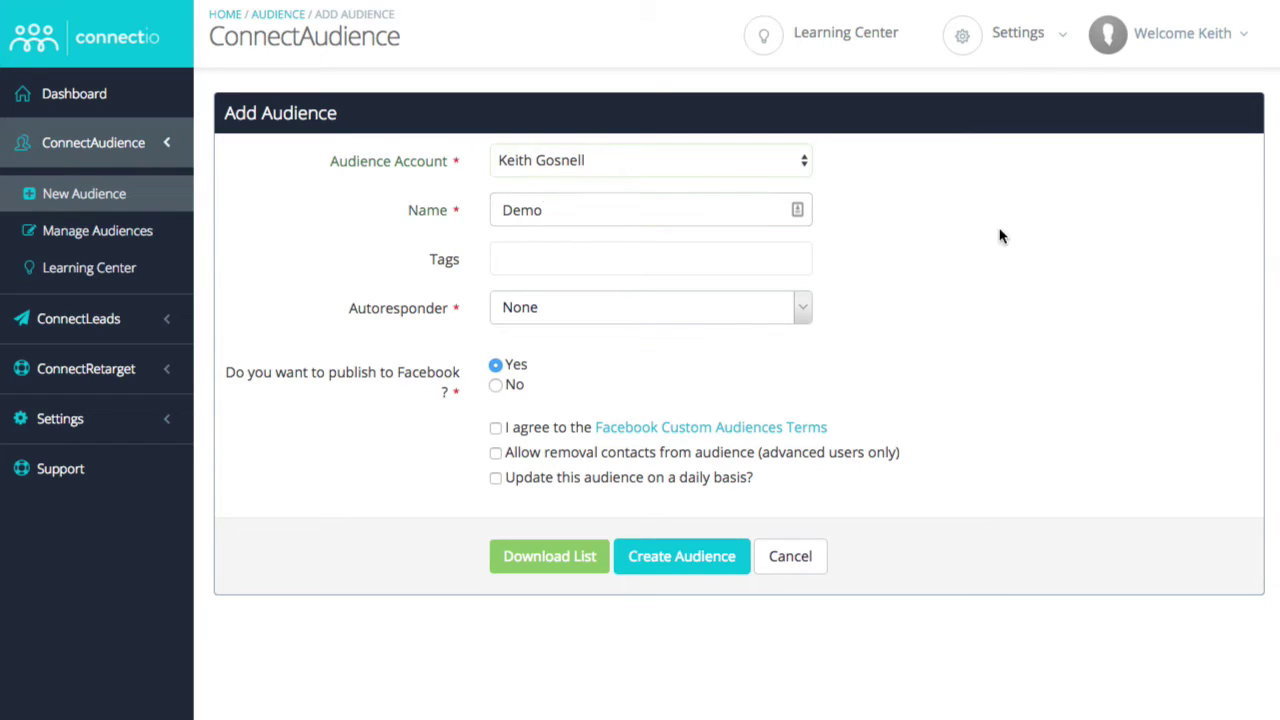
pyautogui.click(717, 262)
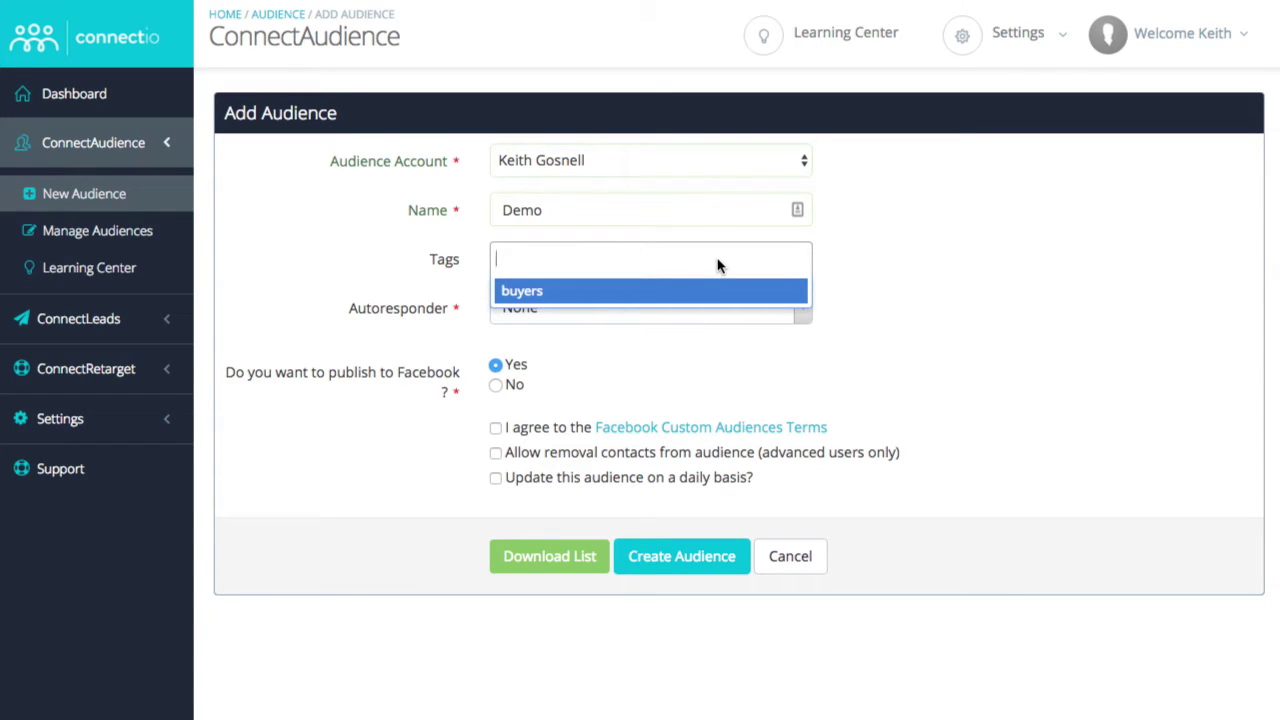
pyautogui.write('video')
pyautogui.press('BackSpace')
pyautogui.press('BackSpace')
pyautogui.press('BackSpace')
pyautogui.press('BackSpace')
pyautogui.press('BackSpace')
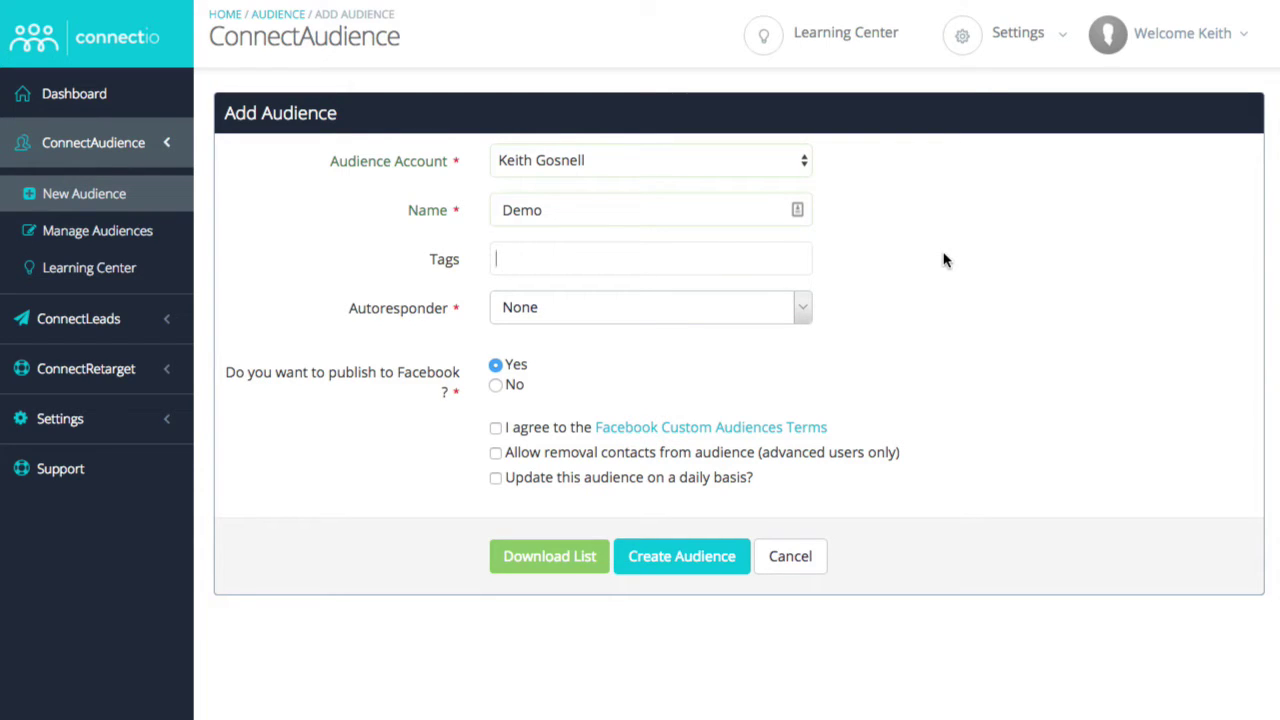
# Step: Set the audience's autoresponder to Get Response List and look through the email lists offered for its filter
pyautogui.click(750, 312)
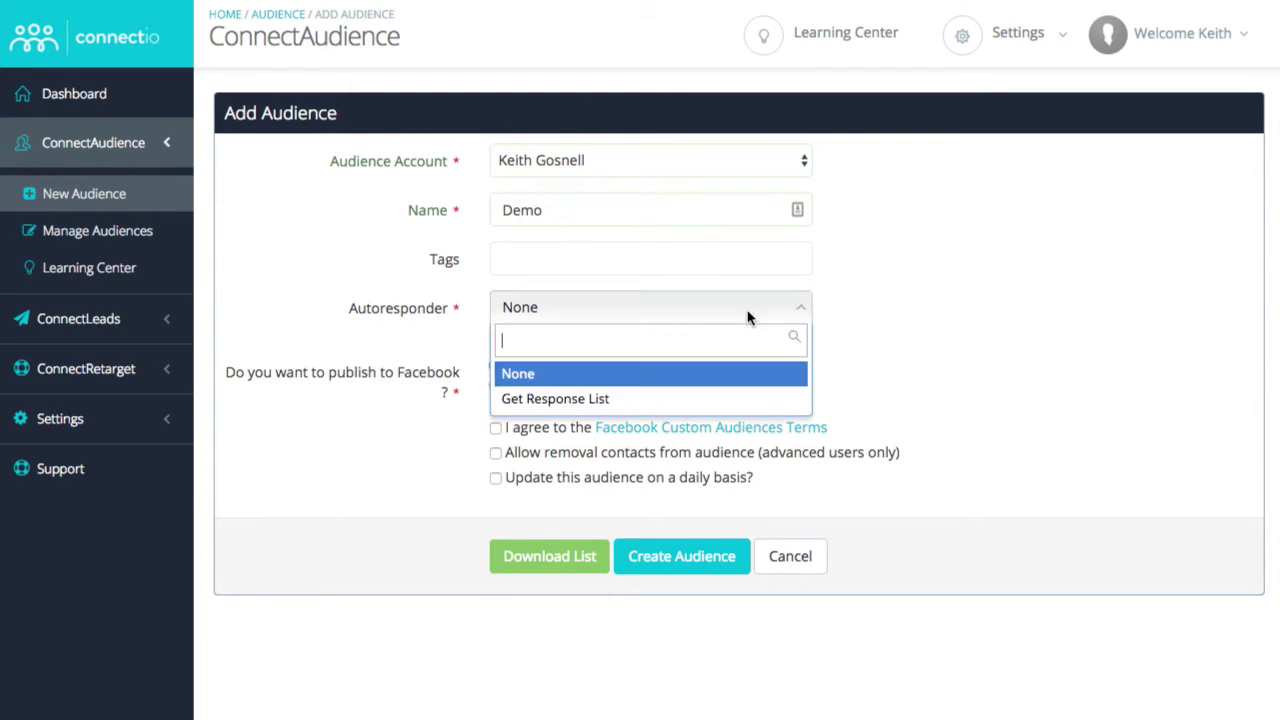
pyautogui.click(593, 400)
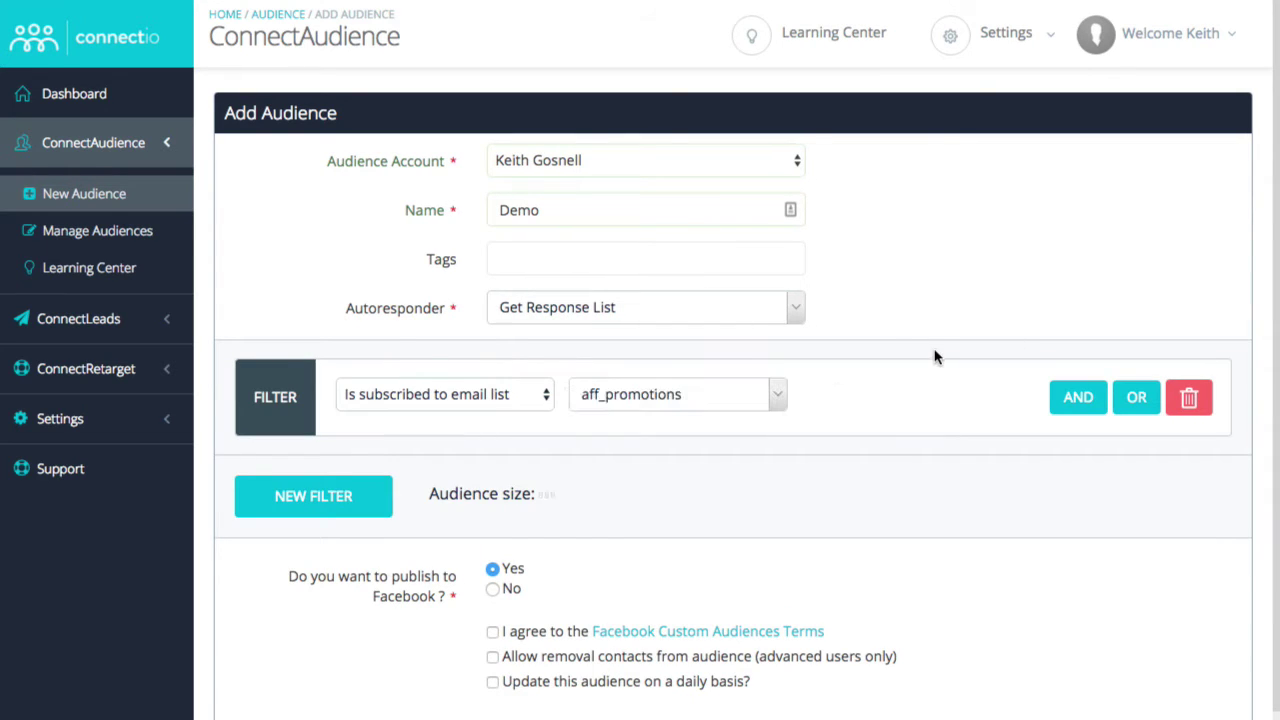
pyautogui.click(704, 405)
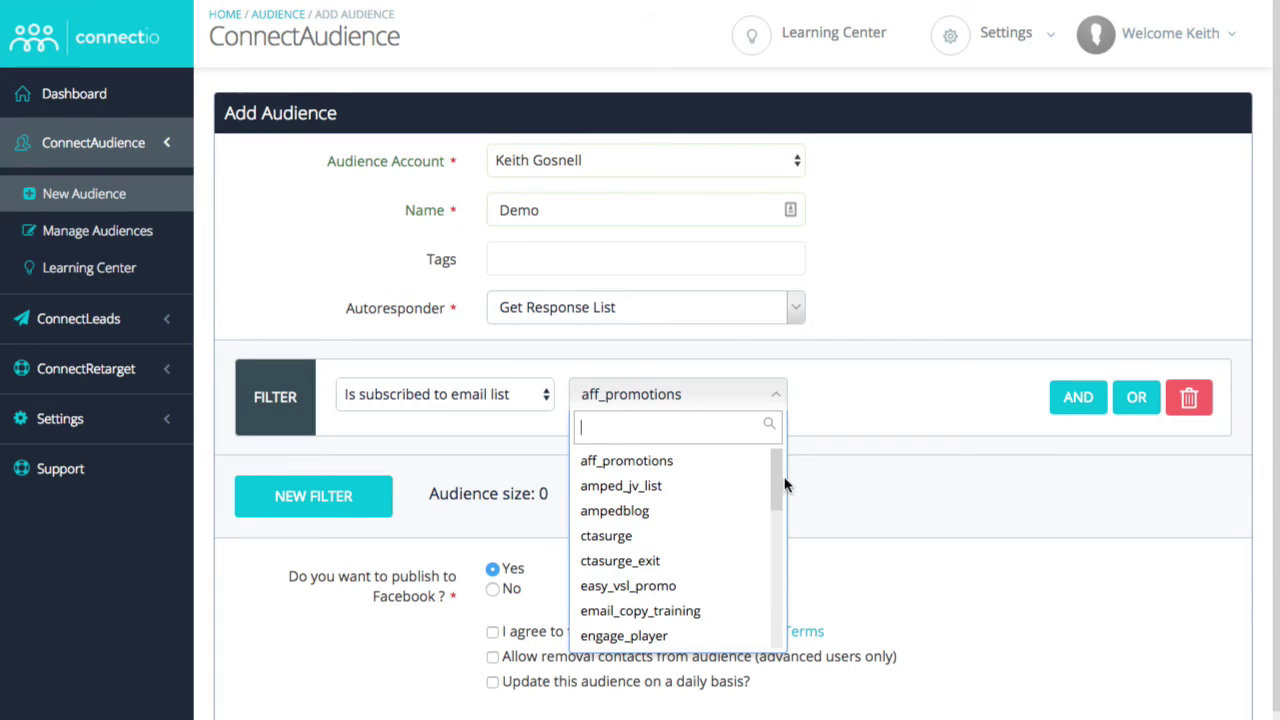
pyautogui.moveTo(779, 474)
pyautogui.mouseDown()
pyautogui.moveTo(775, 610)
pyautogui.moveTo(772, 459)
pyautogui.mouseUp()
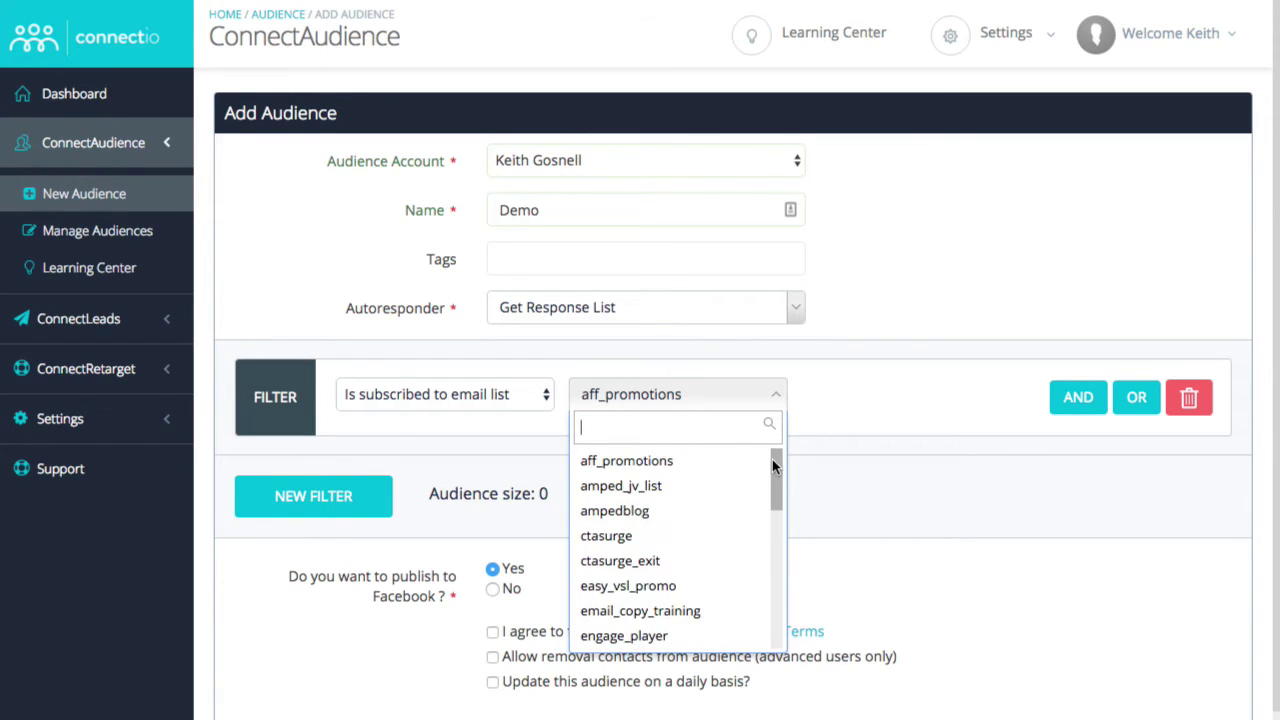
pyautogui.click(899, 318)
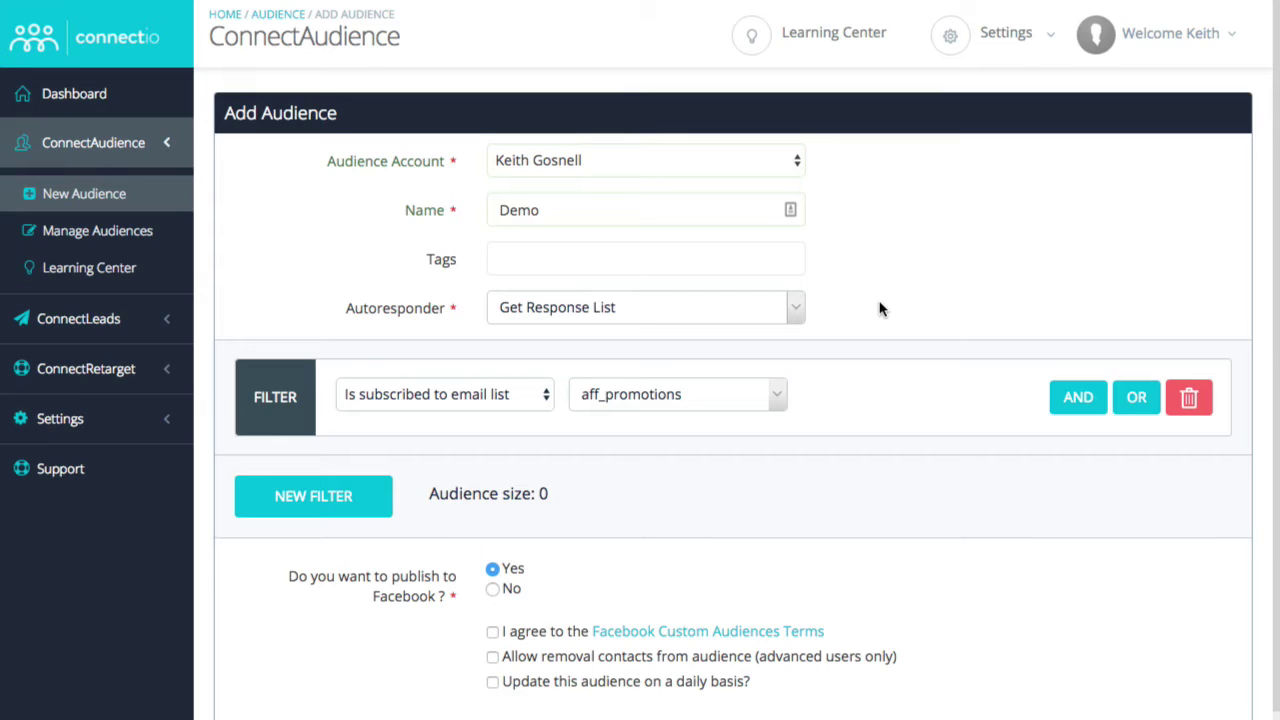
pyautogui.click(758, 407)
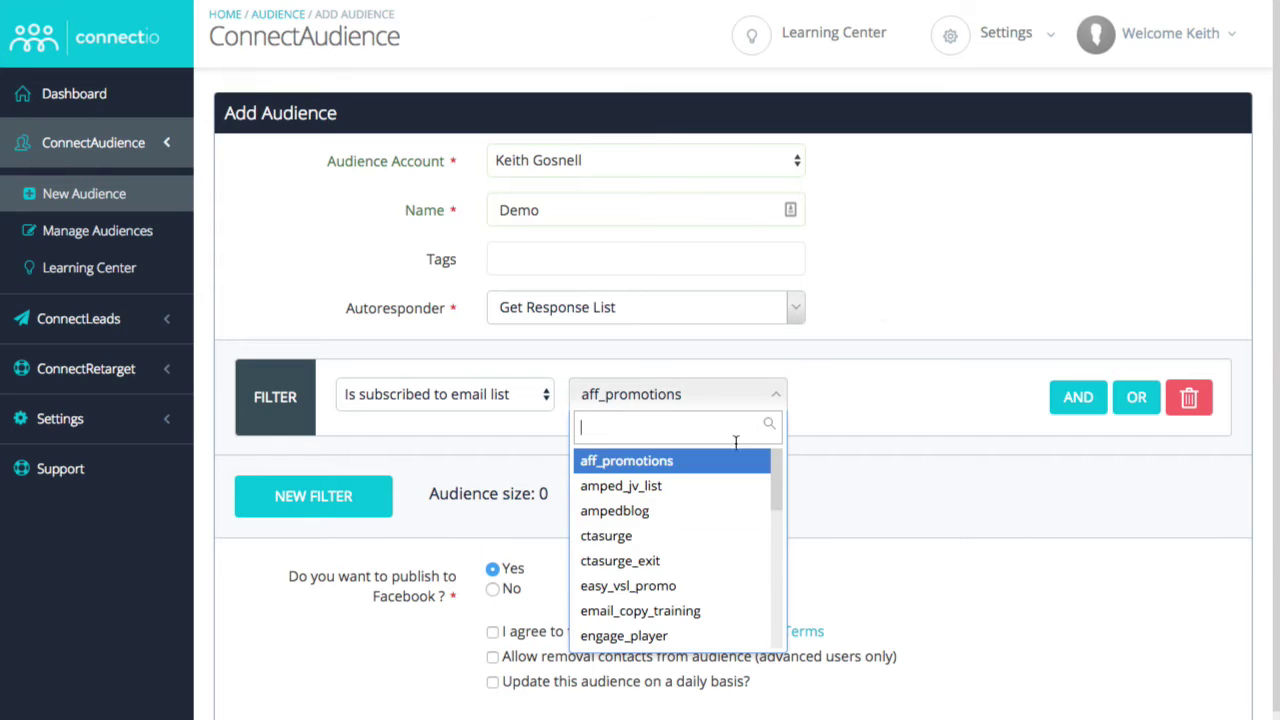
pyautogui.click(935, 294)
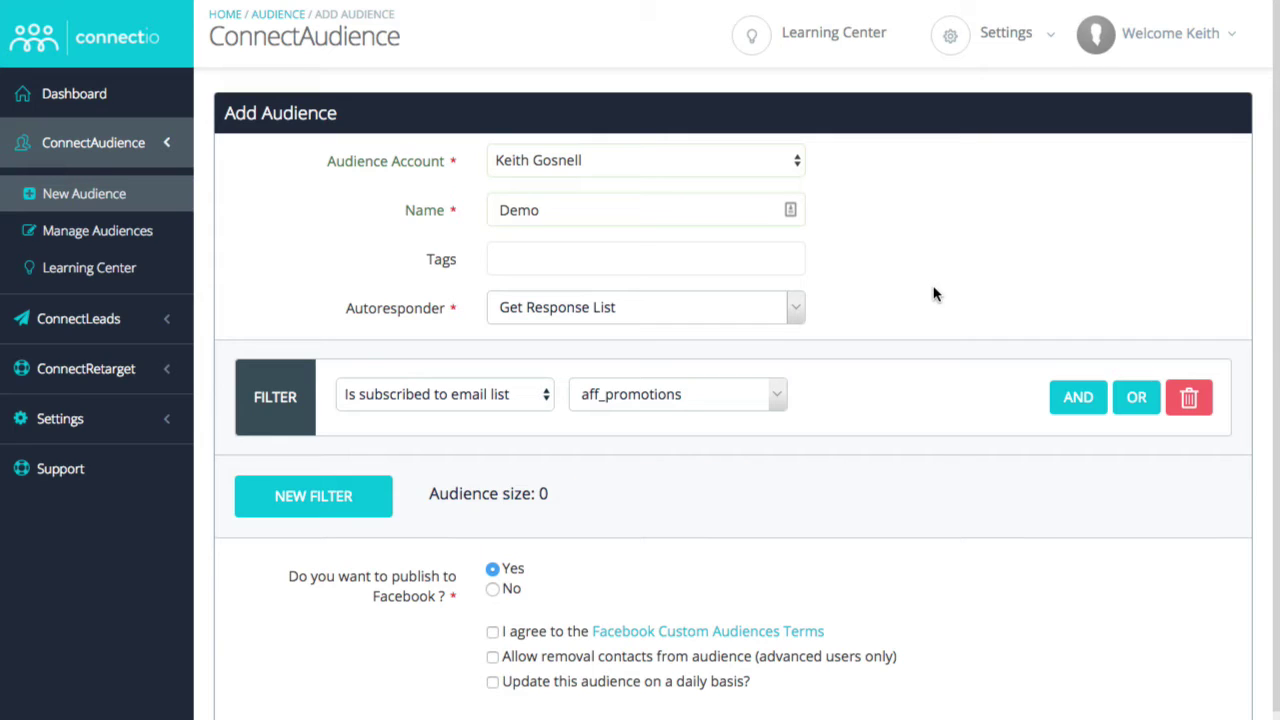
# Step: Review the first filter's condition options and its selectable email lists, keeping Is subscribed to email list and aff_promotions
pyautogui.click(403, 394)
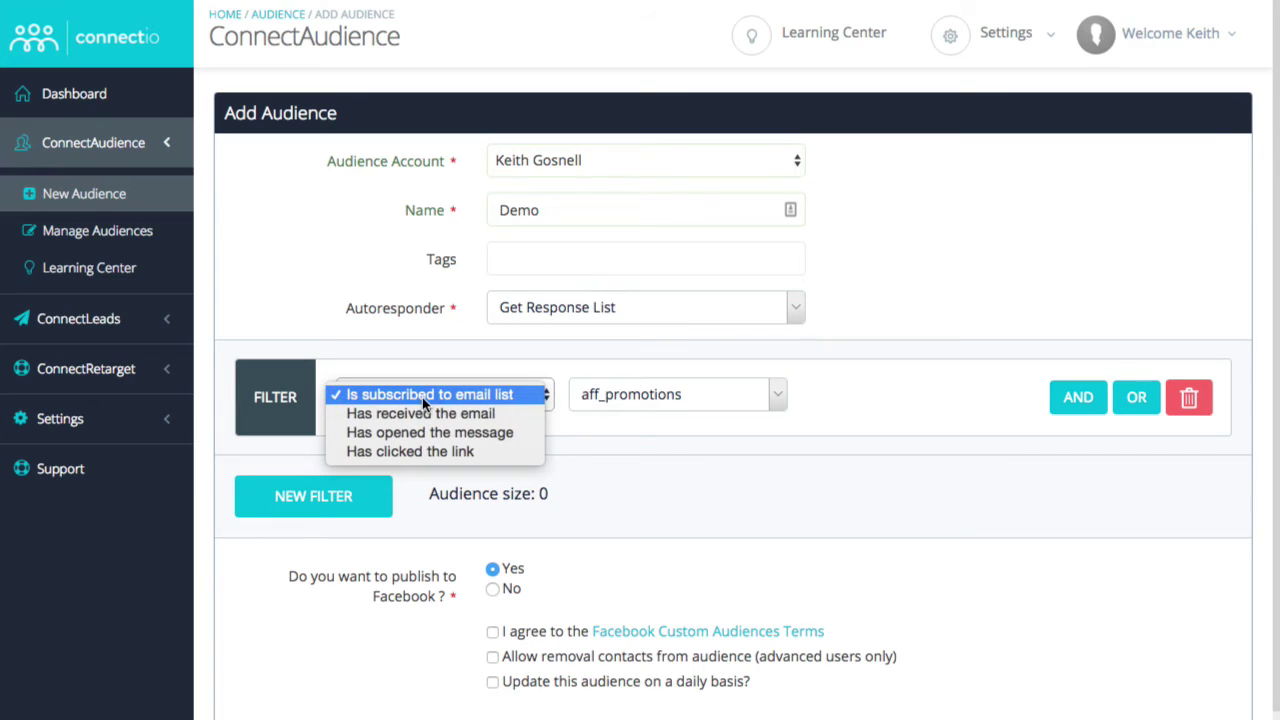
pyautogui.click(423, 397)
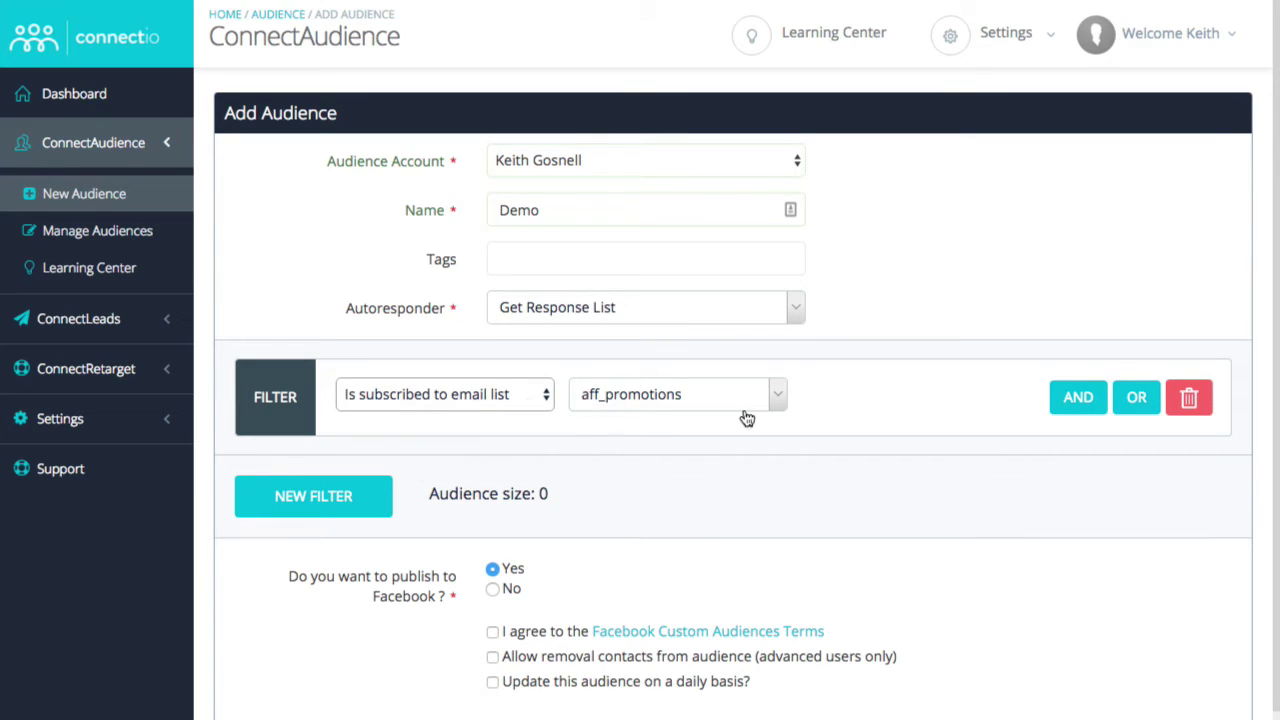
pyautogui.click(777, 400)
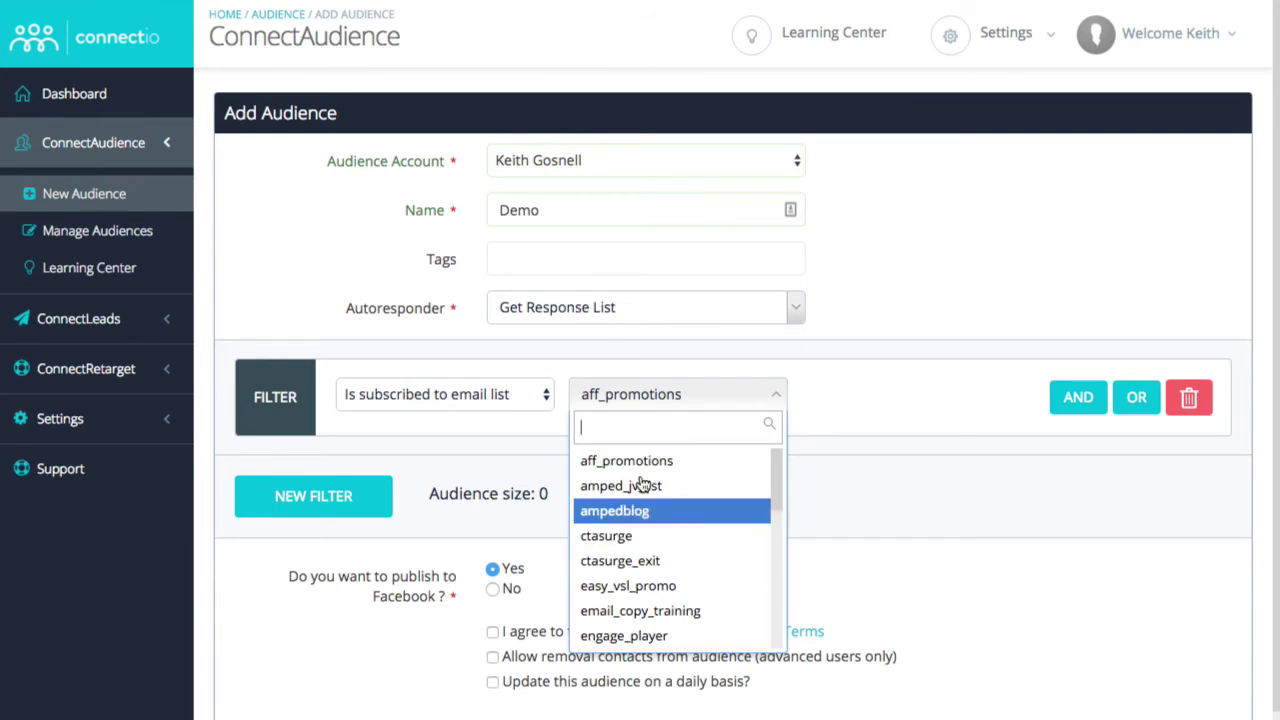
pyautogui.click(905, 331)
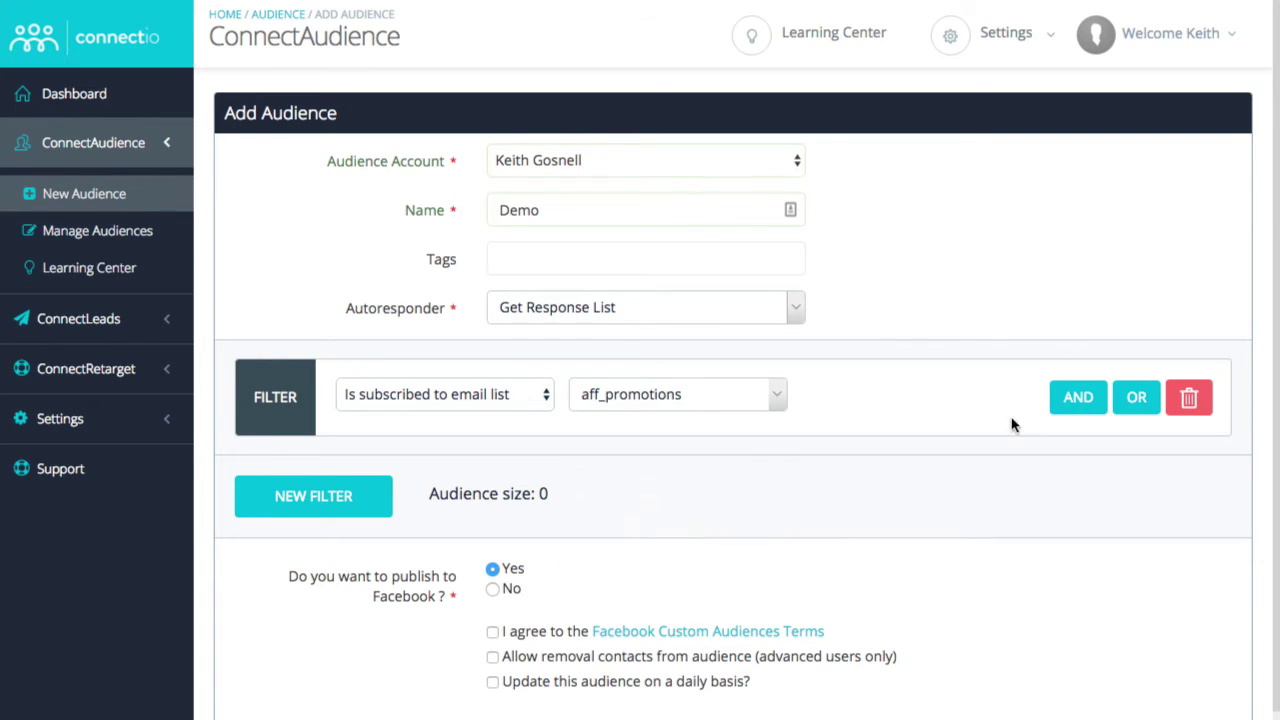
# Step: Add an AND condition to the filter for contacts who Has opened the message "This Is Spinning Out Of Control..."
pyautogui.click(1076, 400)
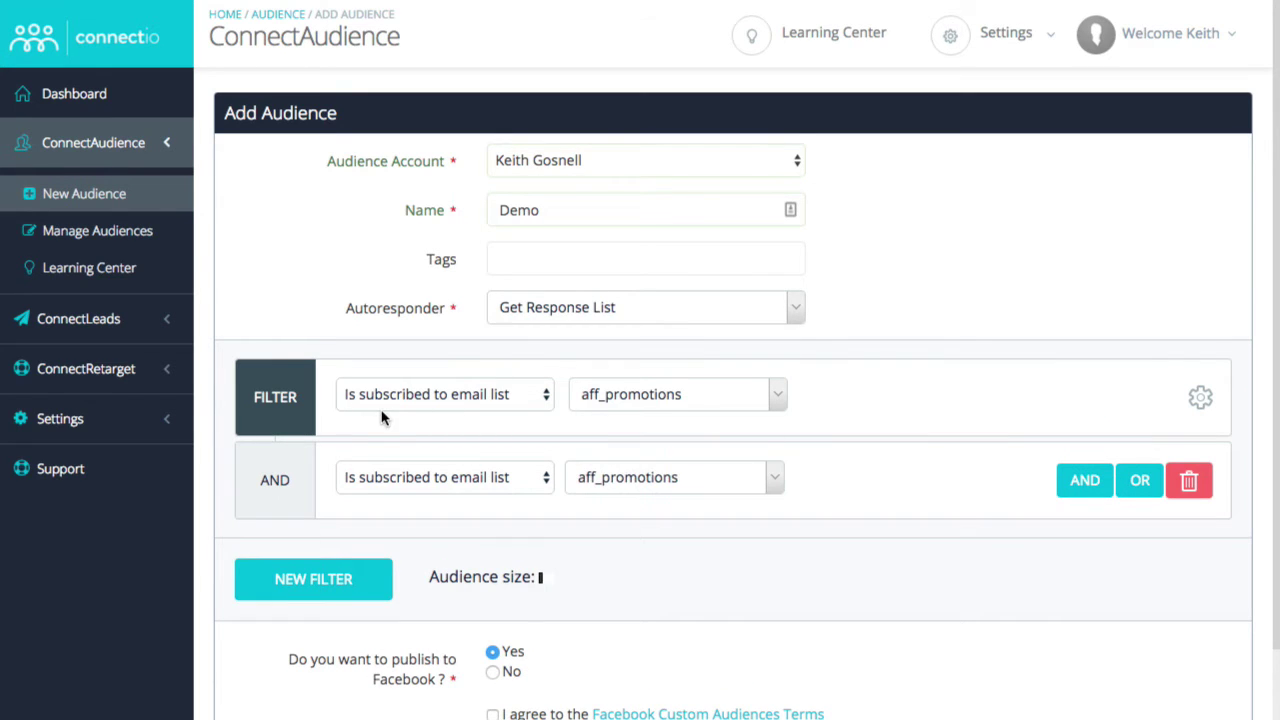
pyautogui.click(515, 479)
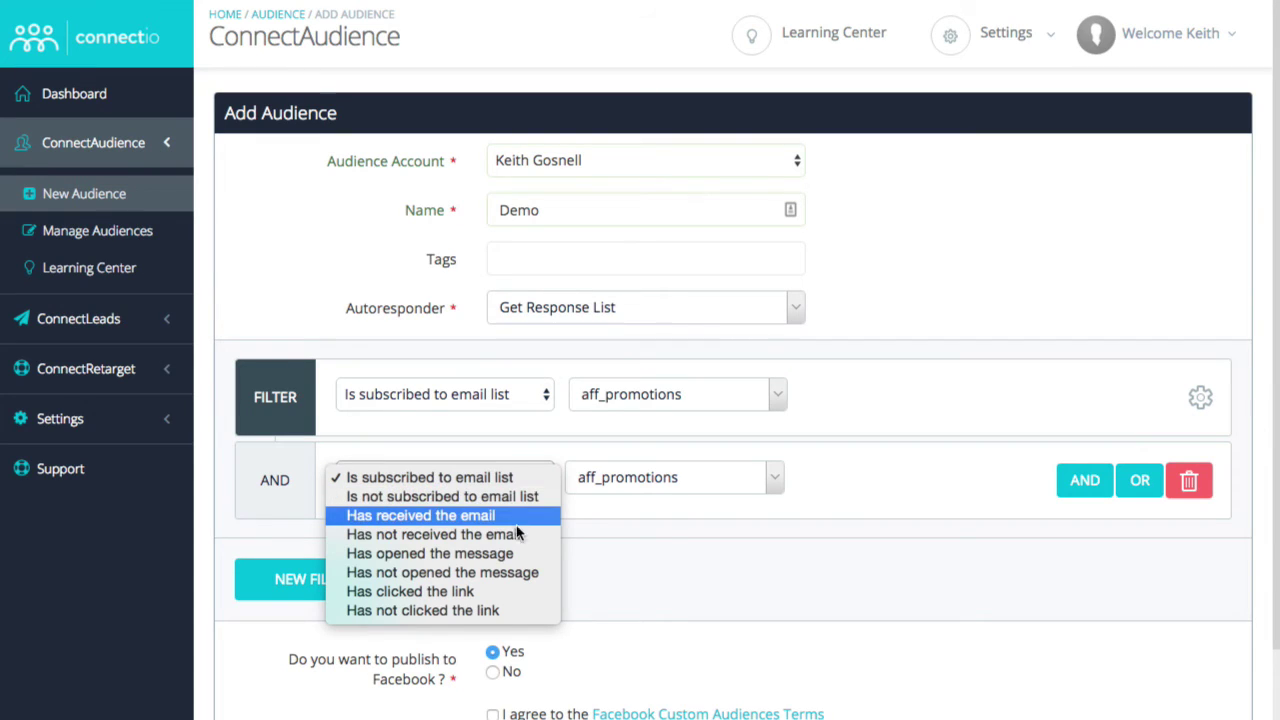
pyautogui.click(523, 560)
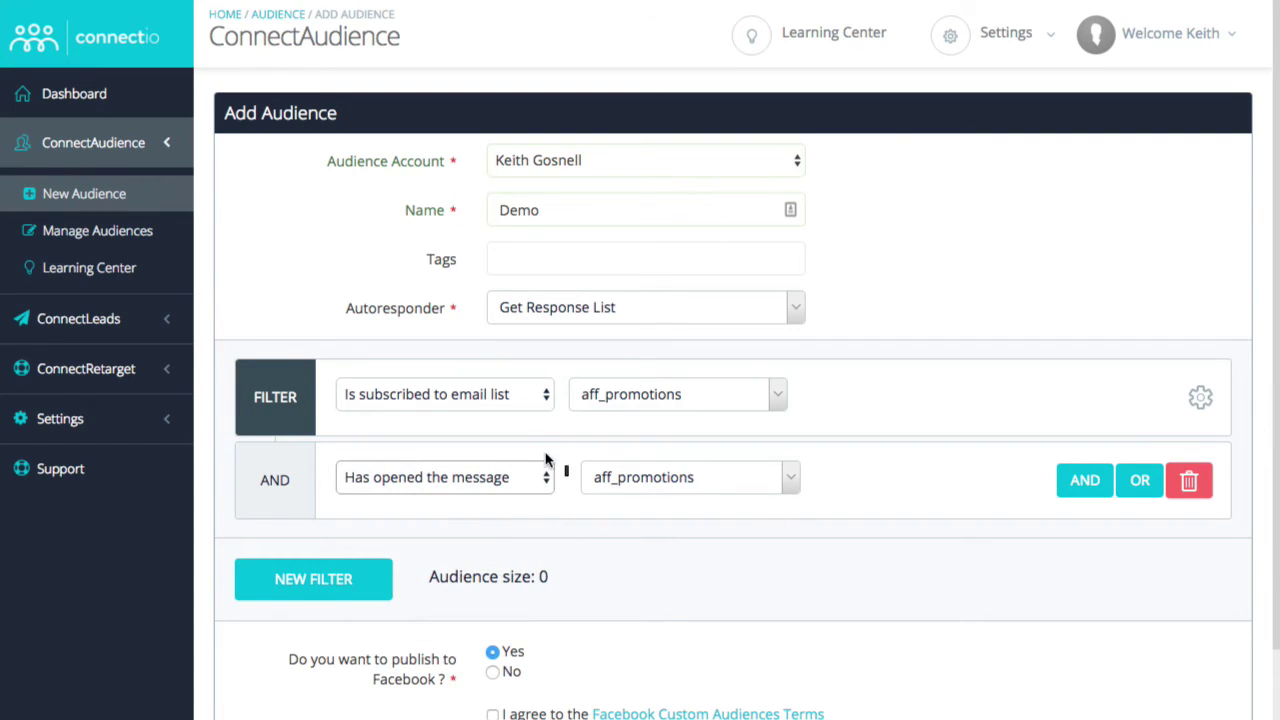
pyautogui.click(690, 489)
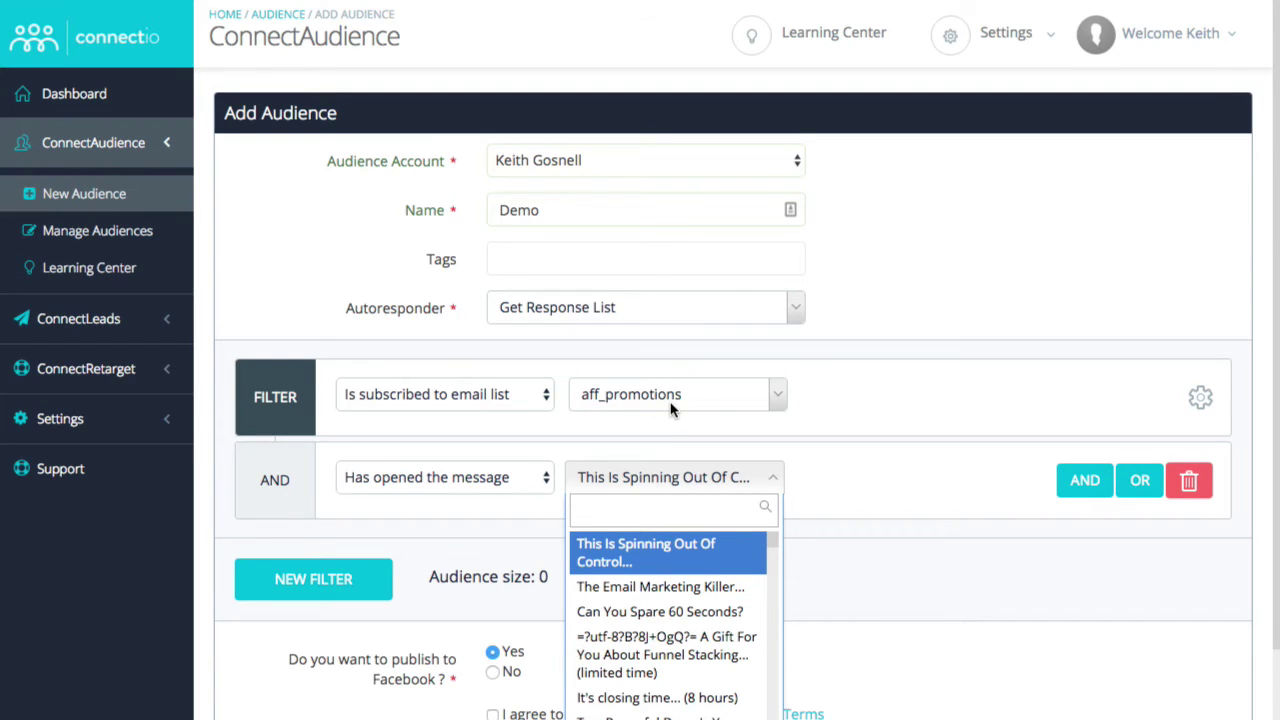
pyautogui.click(677, 562)
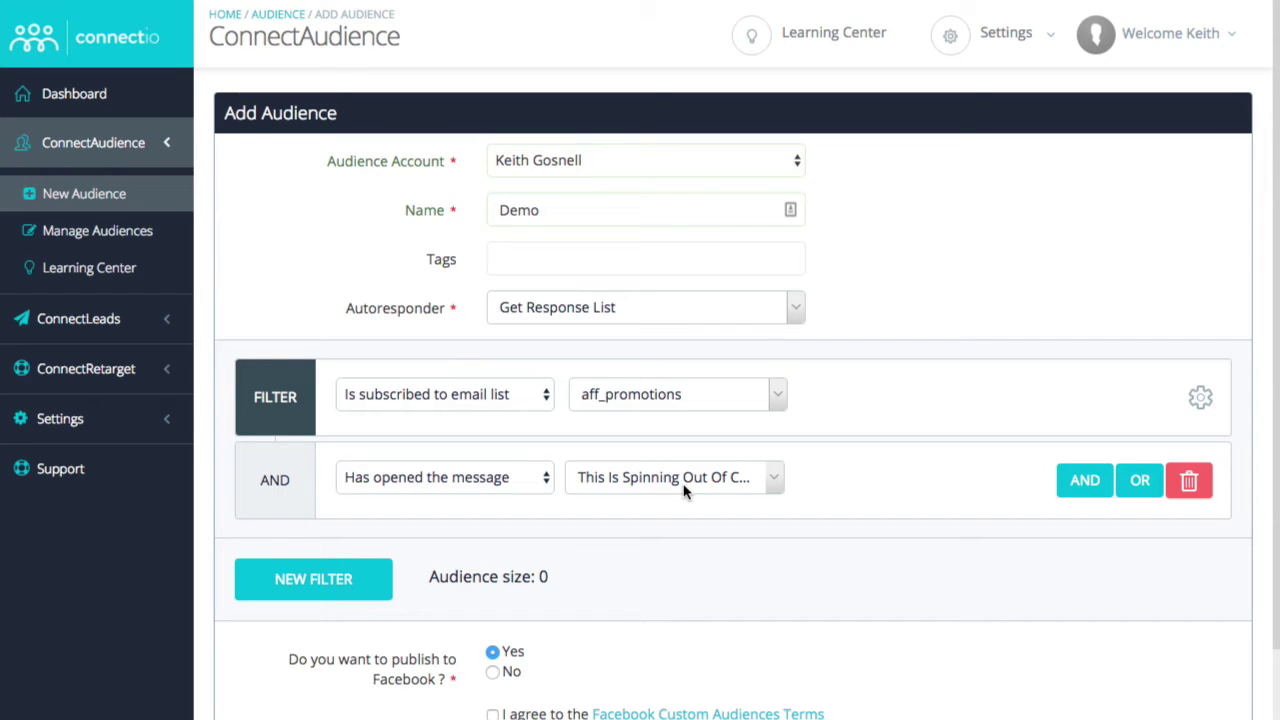
# Step: Change the AND condition's type to Has clicked the link
pyautogui.click(483, 479)
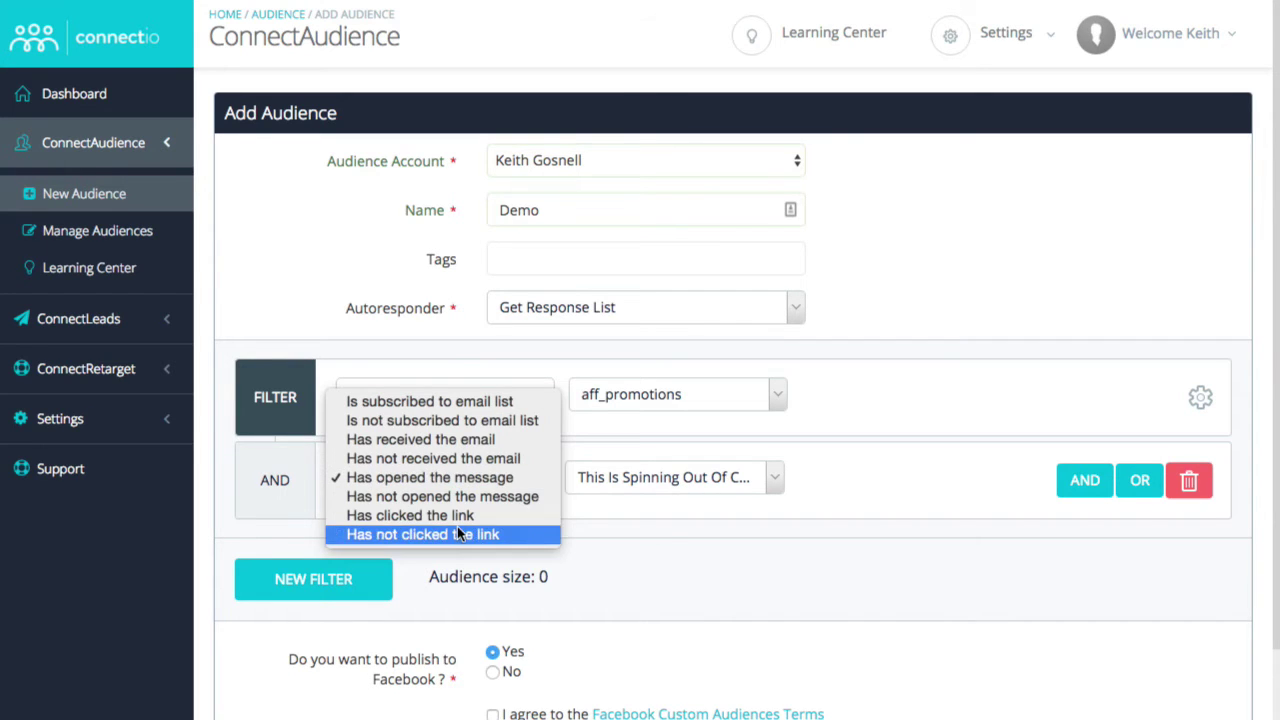
pyautogui.click(462, 516)
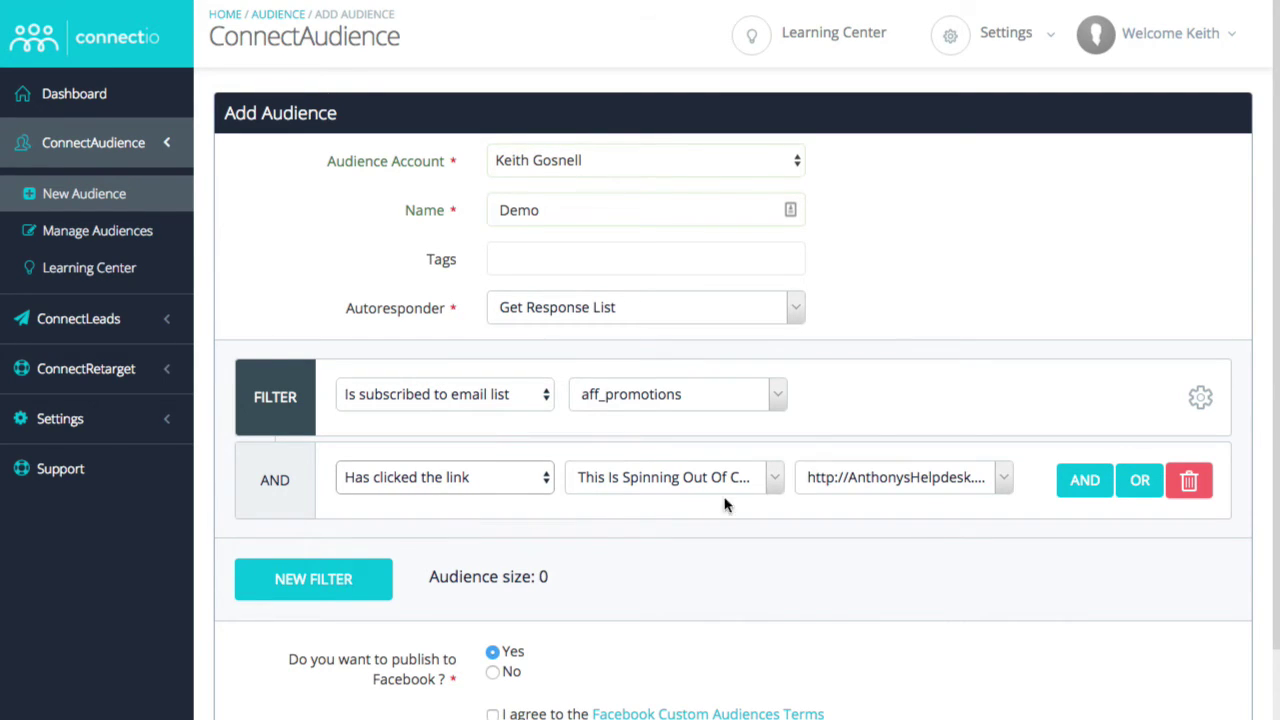
pyautogui.click(880, 482)
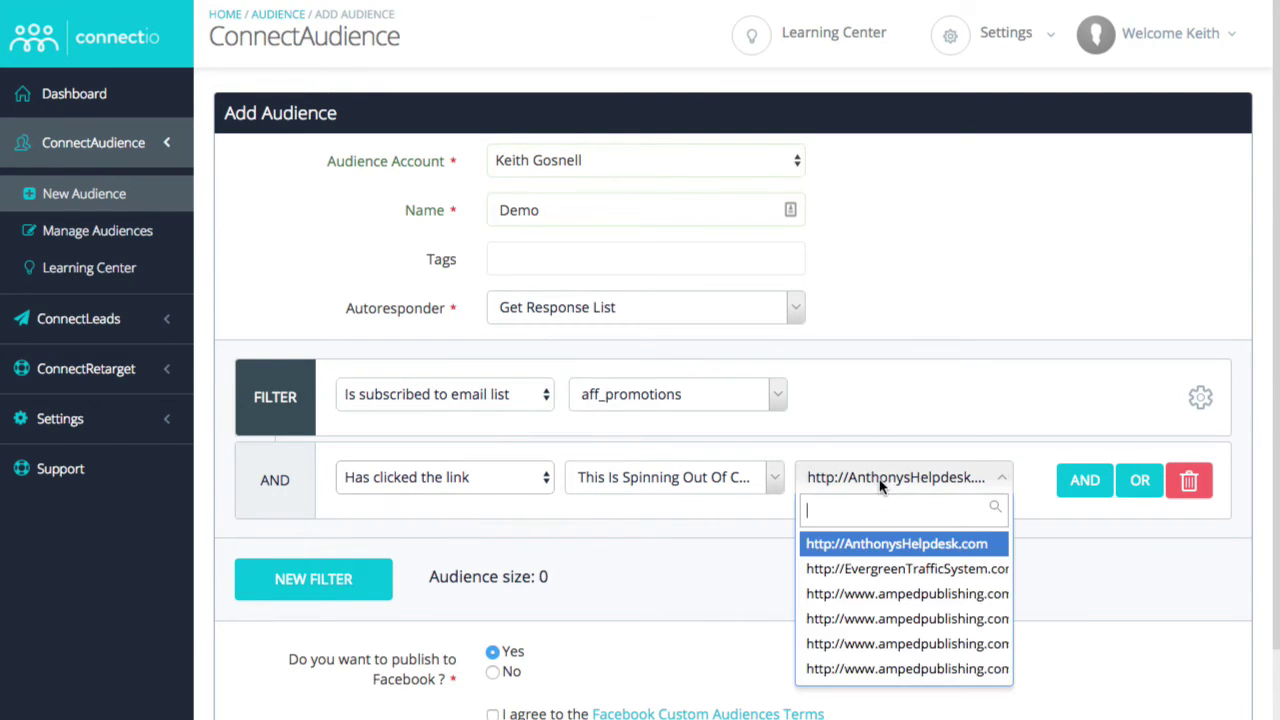
pyautogui.click(925, 320)
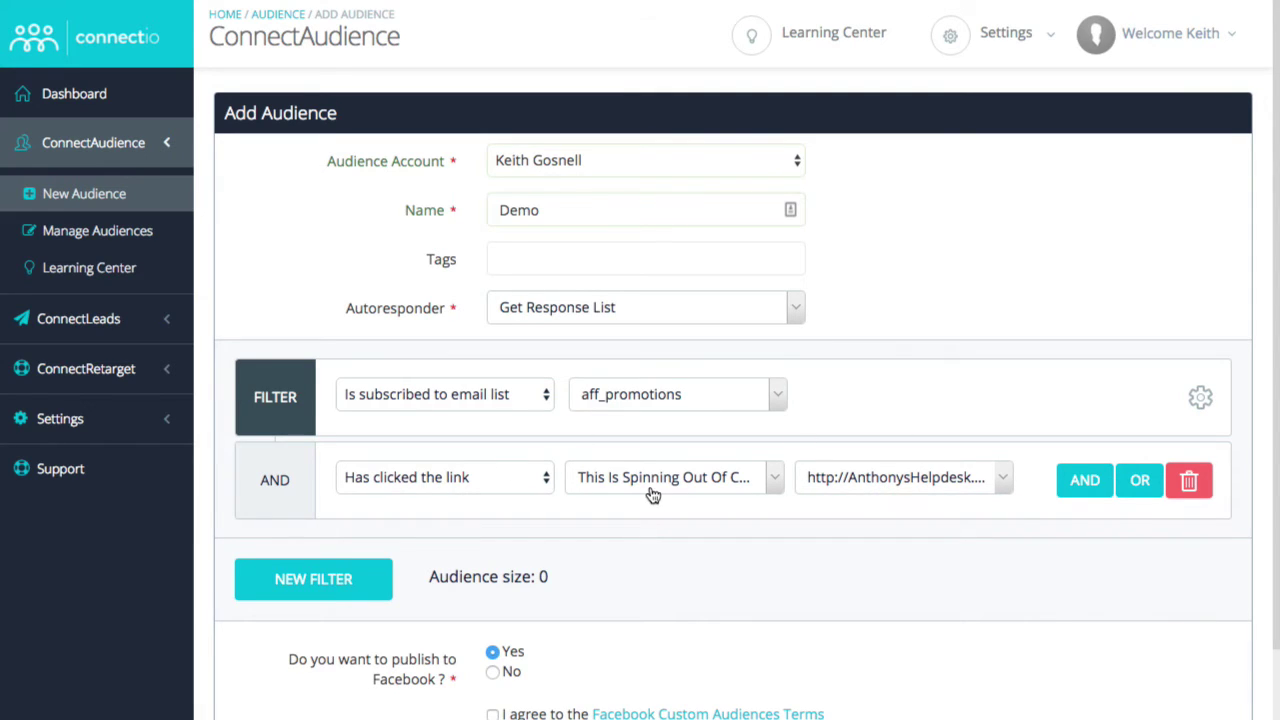
pyautogui.click(882, 484)
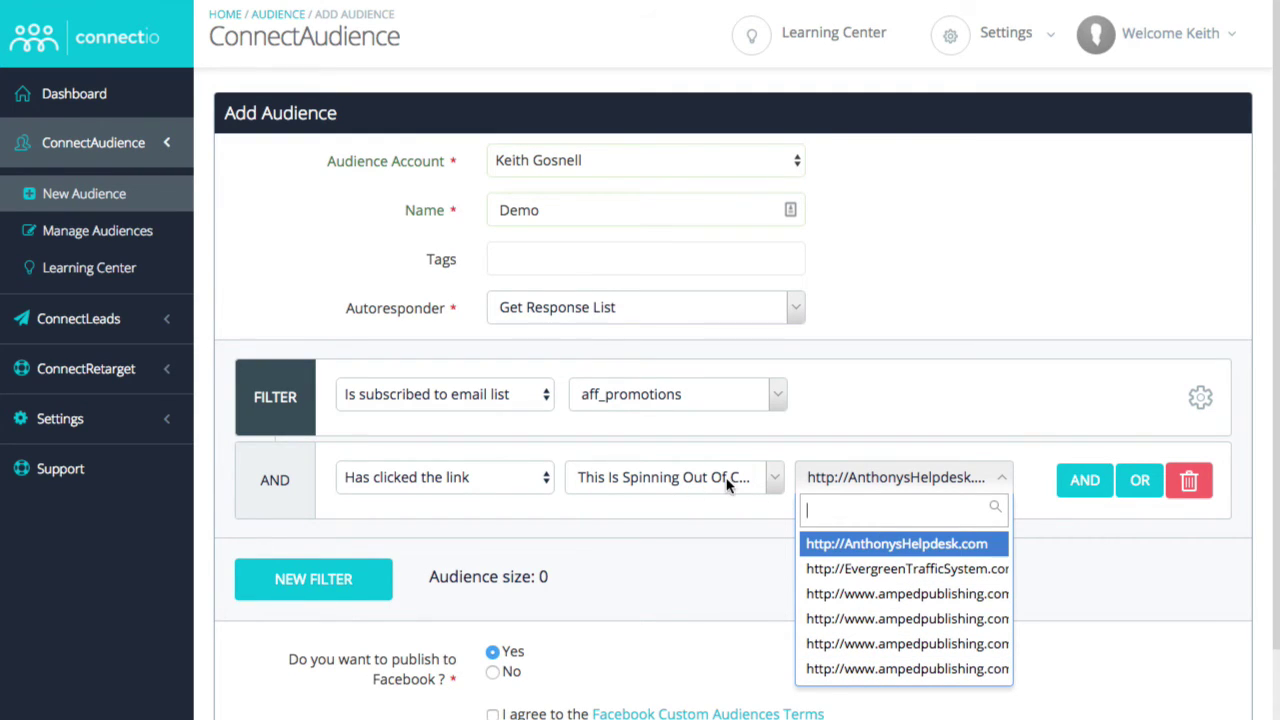
pyautogui.click(913, 595)
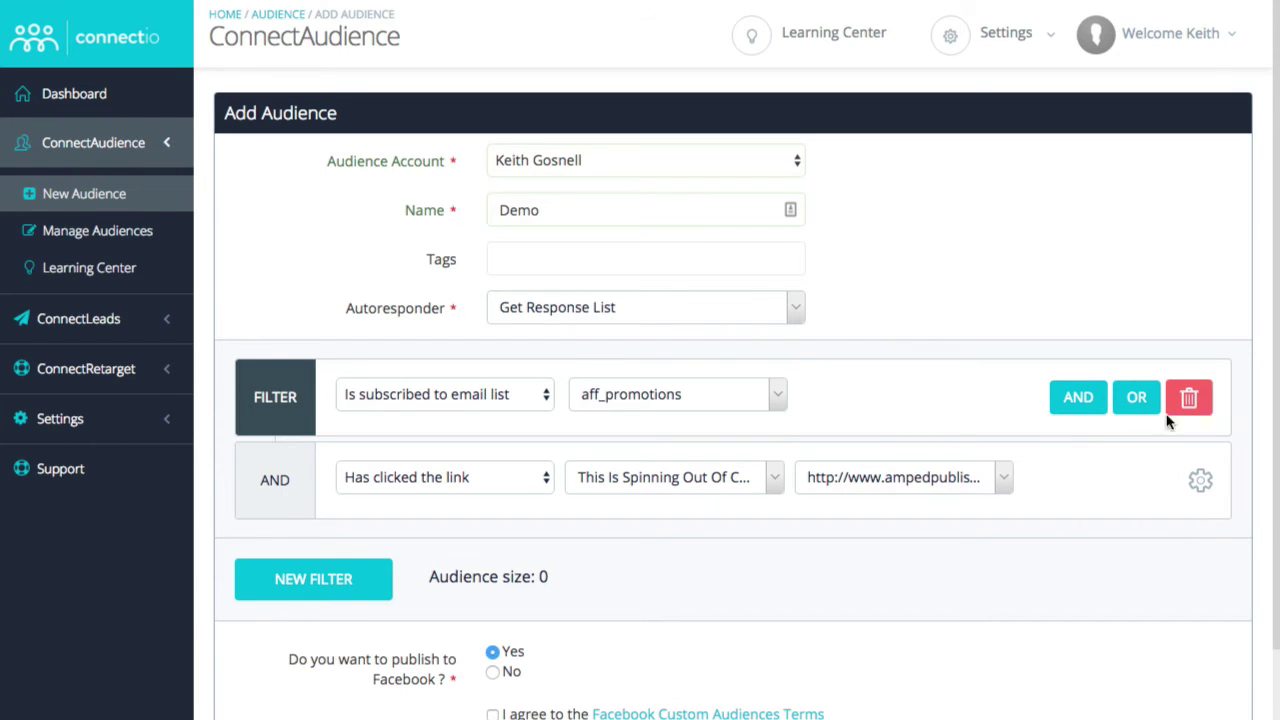
# Step: Add another AND condition below the link condition for contacts who Is subscribed to email list ampedblog
pyautogui.click(1202, 484)
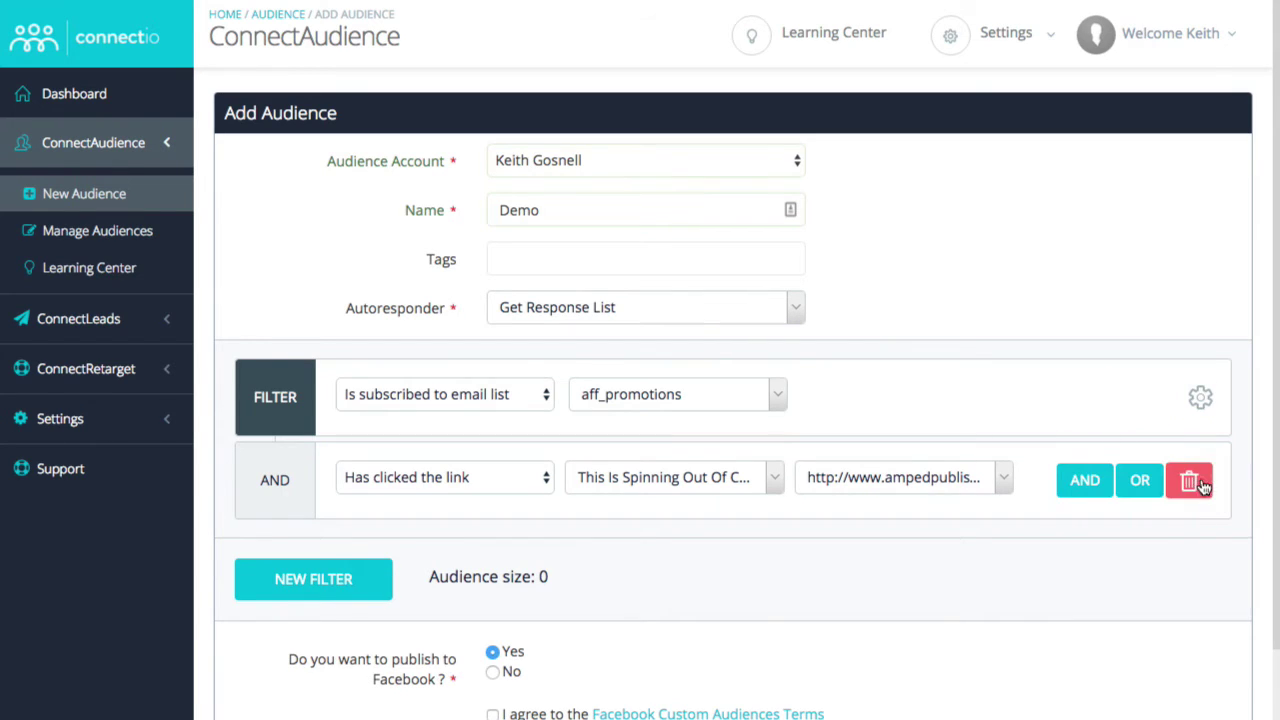
pyautogui.click(1083, 490)
pyautogui.click(525, 562)
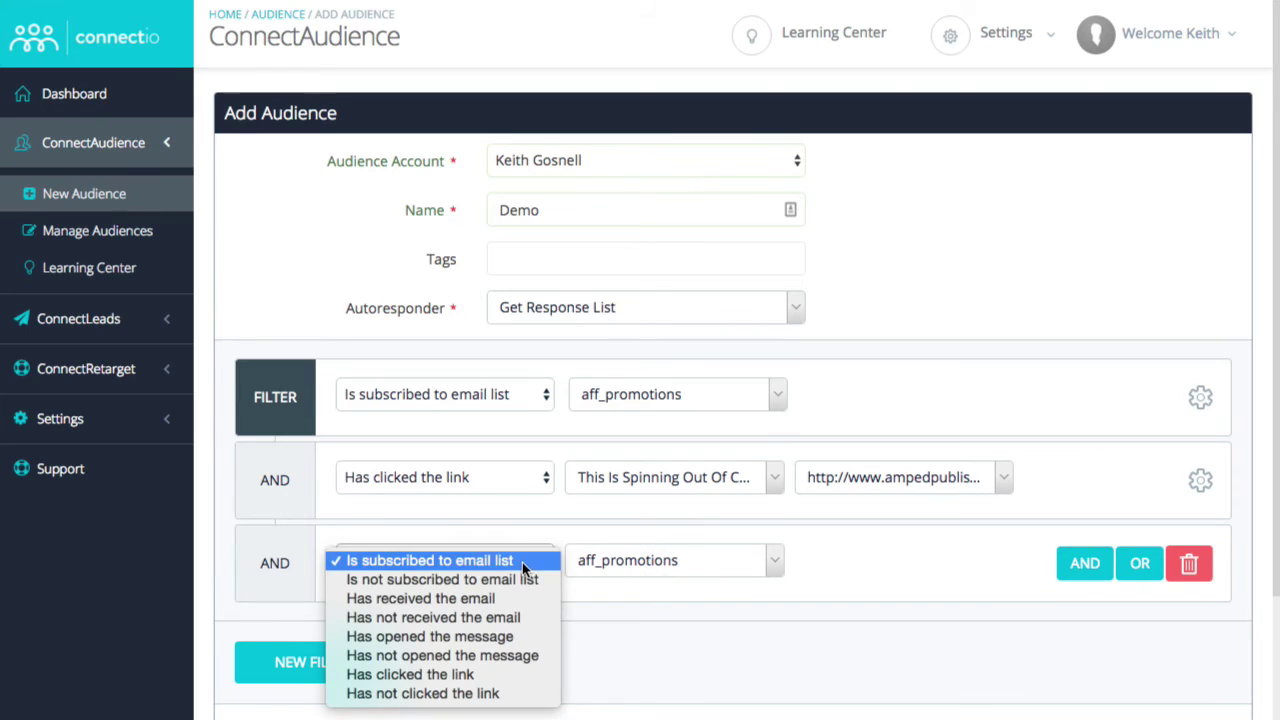
pyautogui.click(522, 562)
pyautogui.click(677, 560)
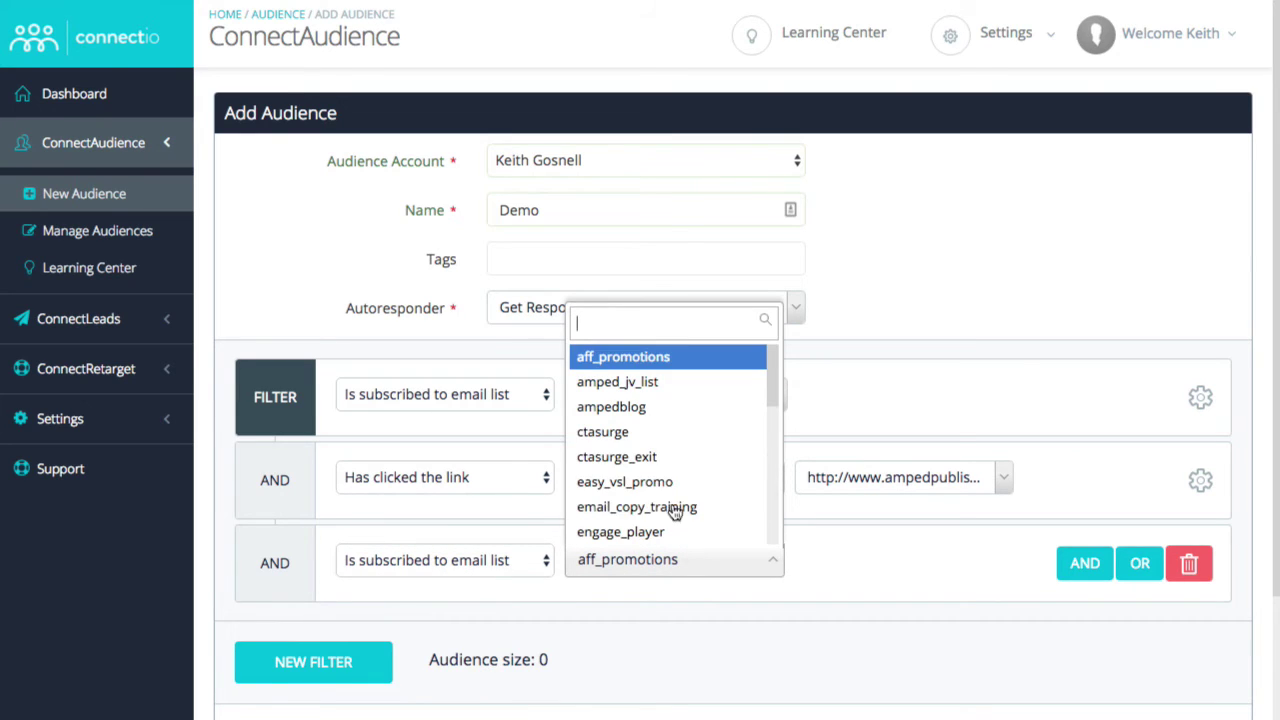
pyautogui.click(646, 408)
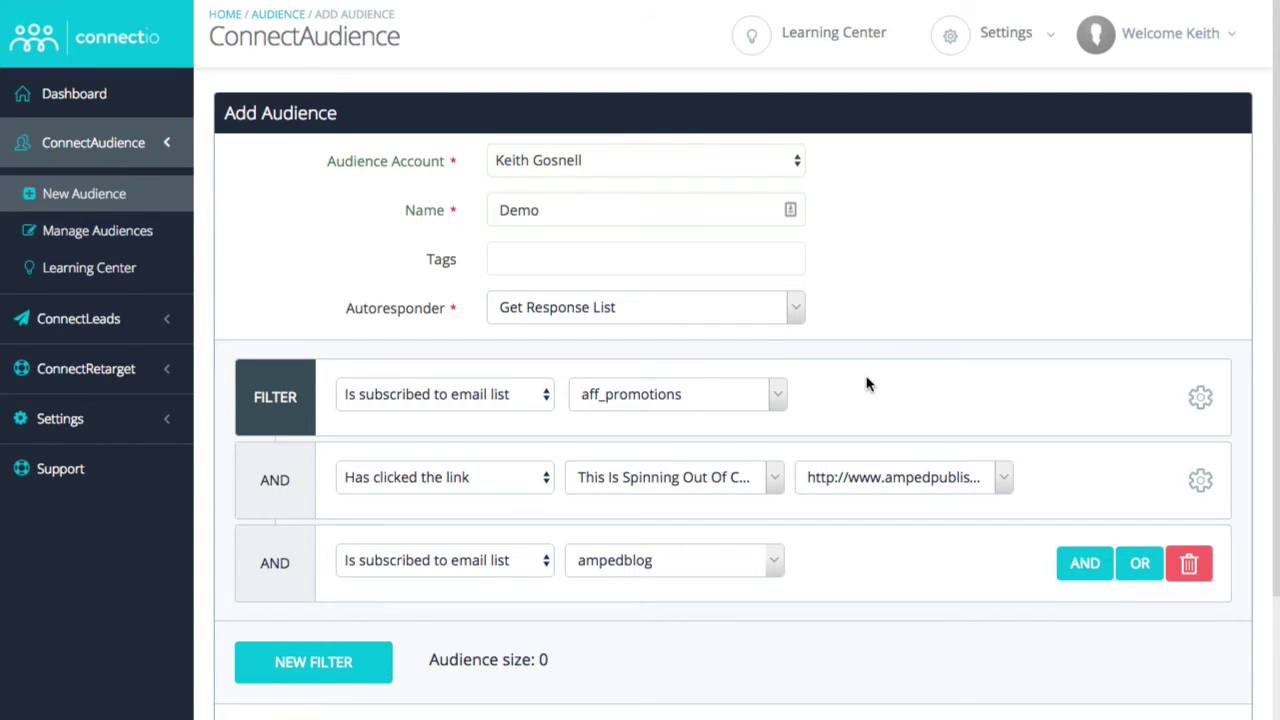
# Step: Replace the ampedblog AND condition with a separate new filter for contacts who Is subscribed to email list ampedblog
pyautogui.scroll(-3, 866, 384)
pyautogui.scroll(3, 866, 384)
pyautogui.scroll(-3, 871, 323)
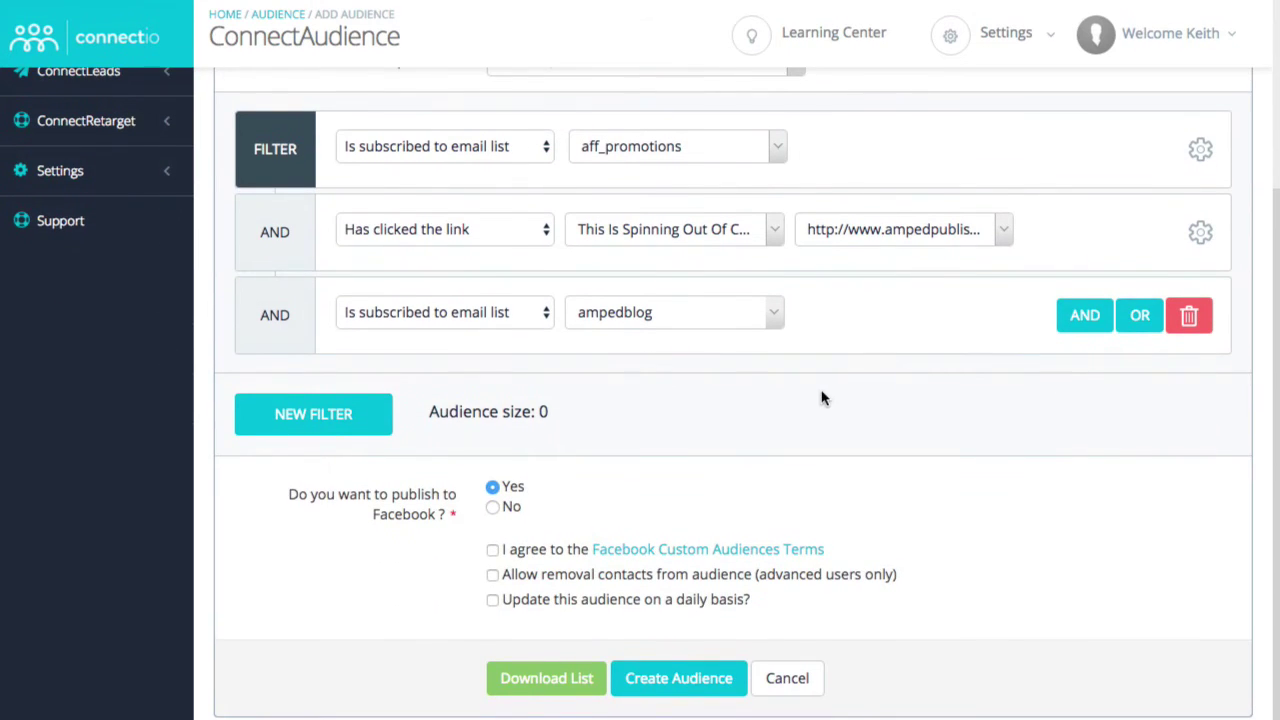
pyautogui.click(313, 428)
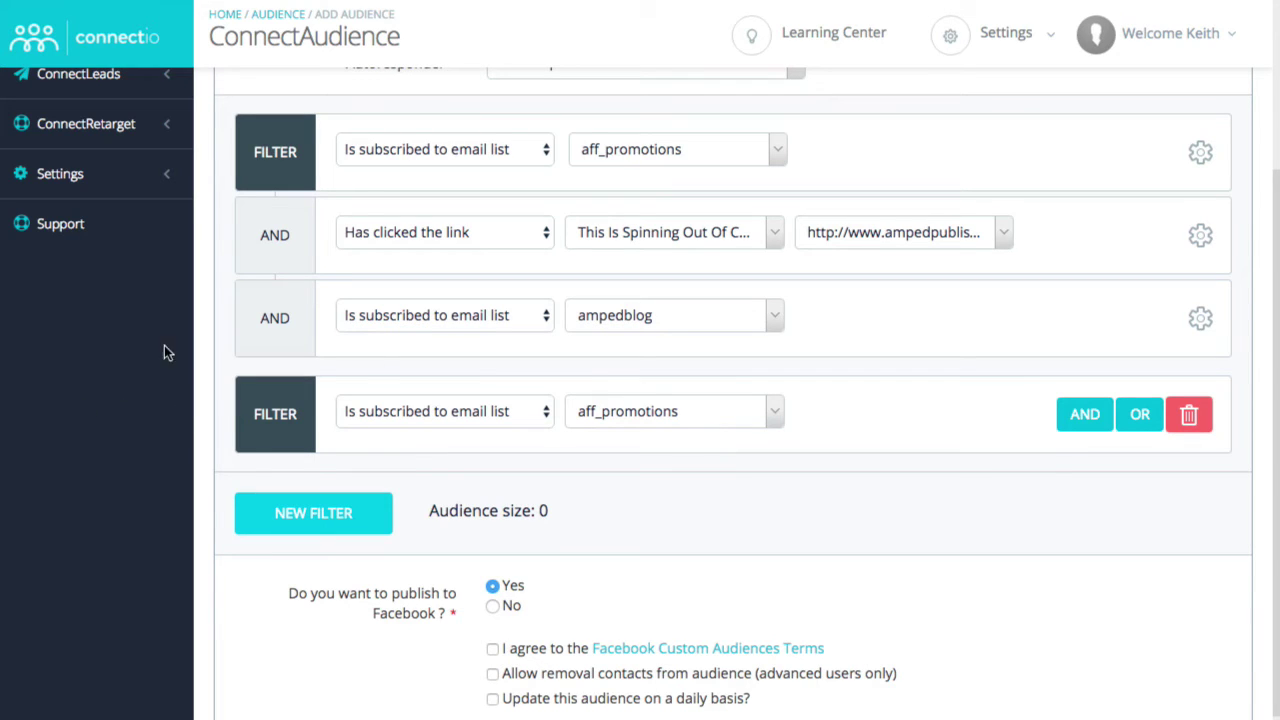
pyautogui.click(1191, 319)
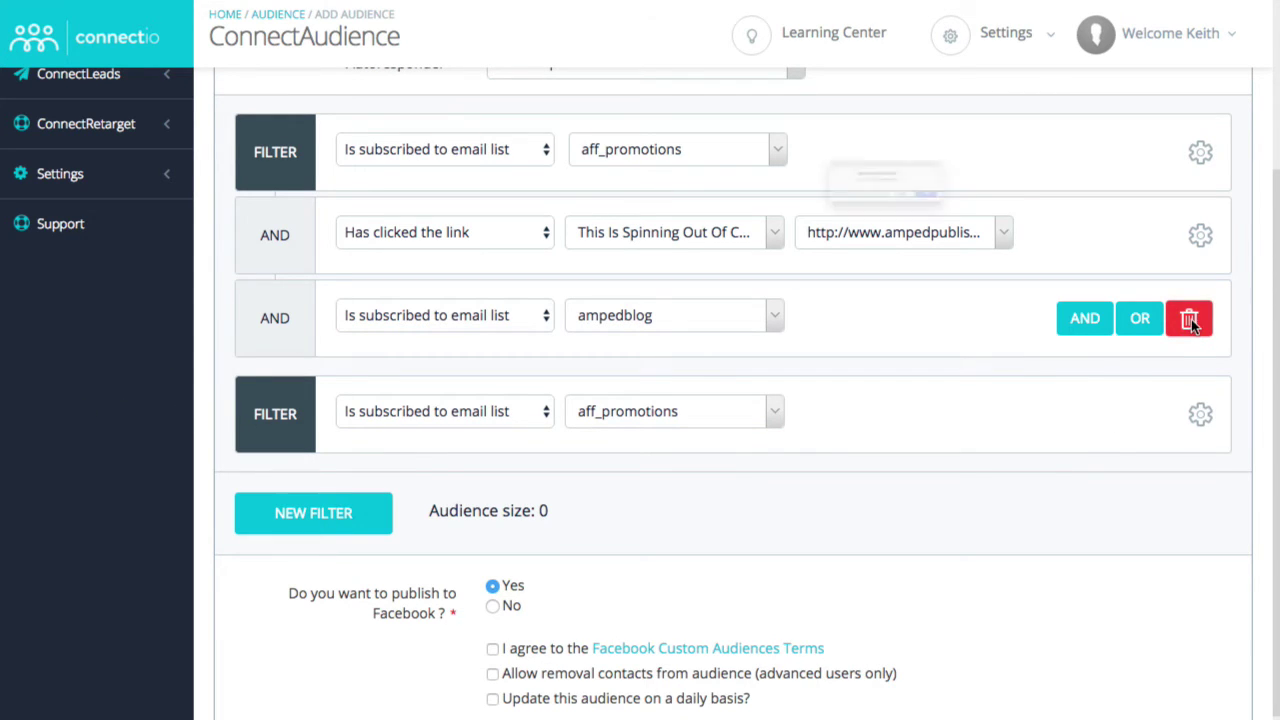
pyautogui.click(1022, 224)
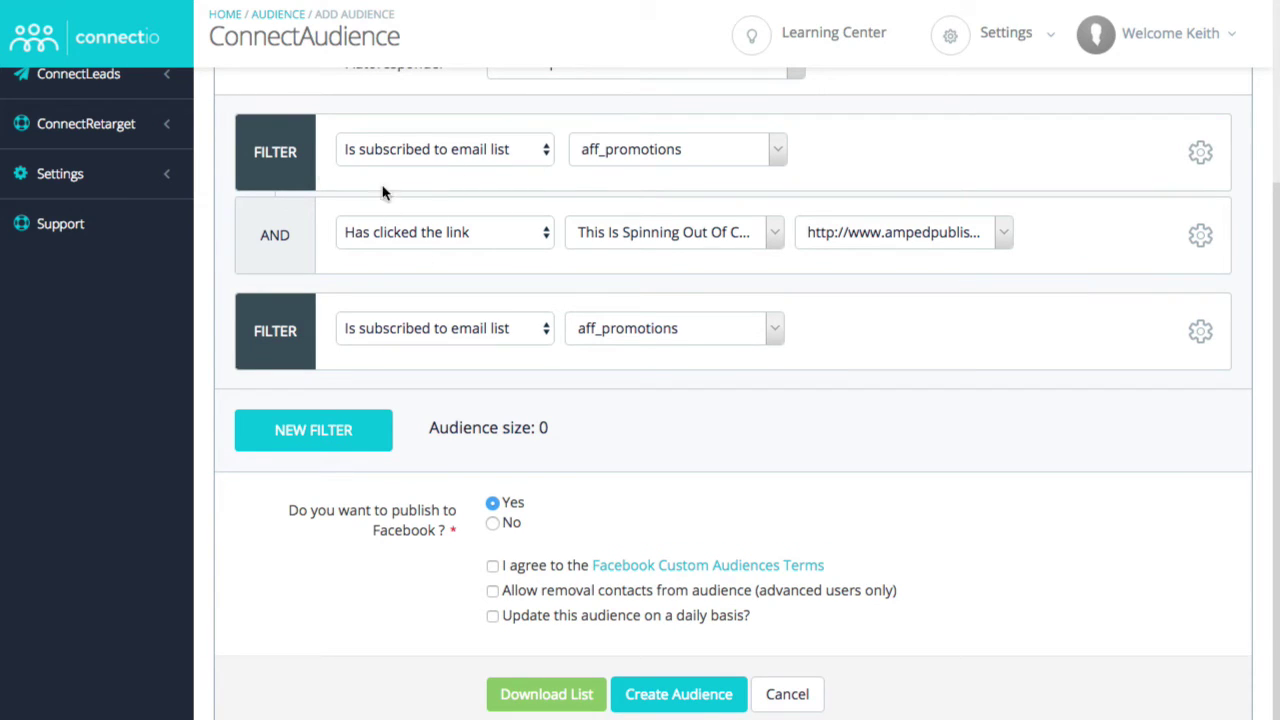
pyautogui.click(731, 338)
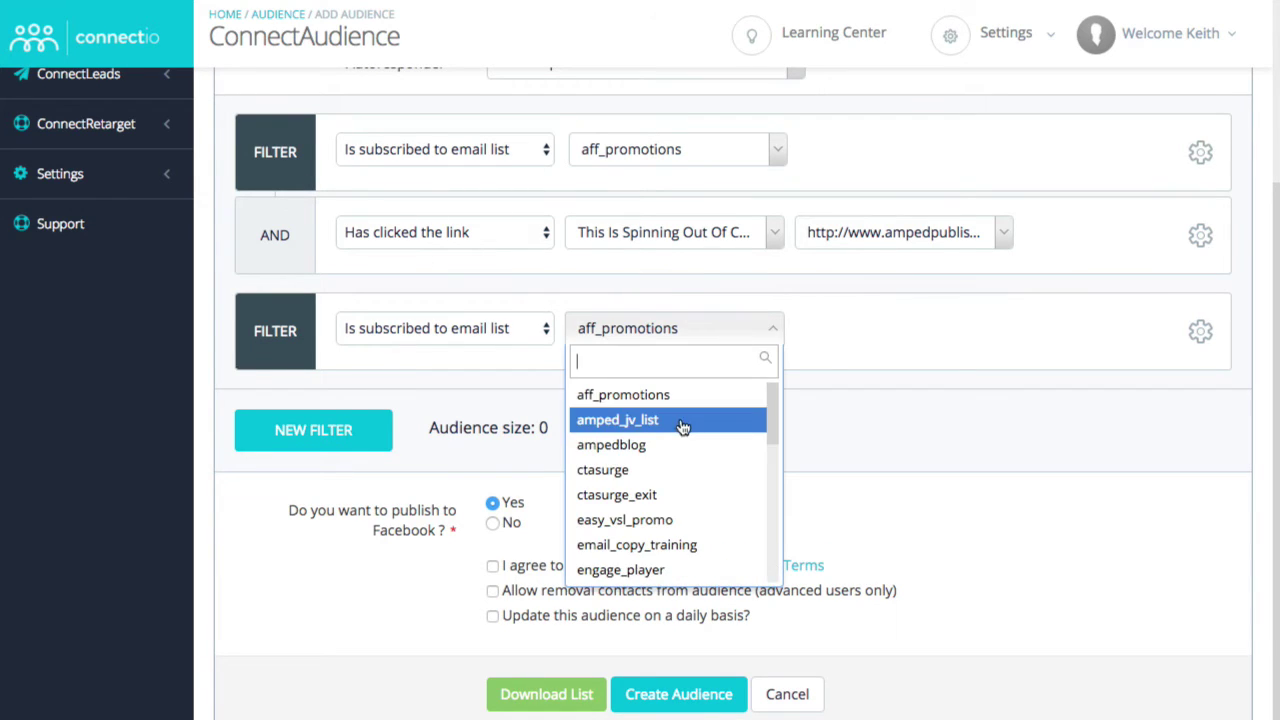
pyautogui.click(662, 446)
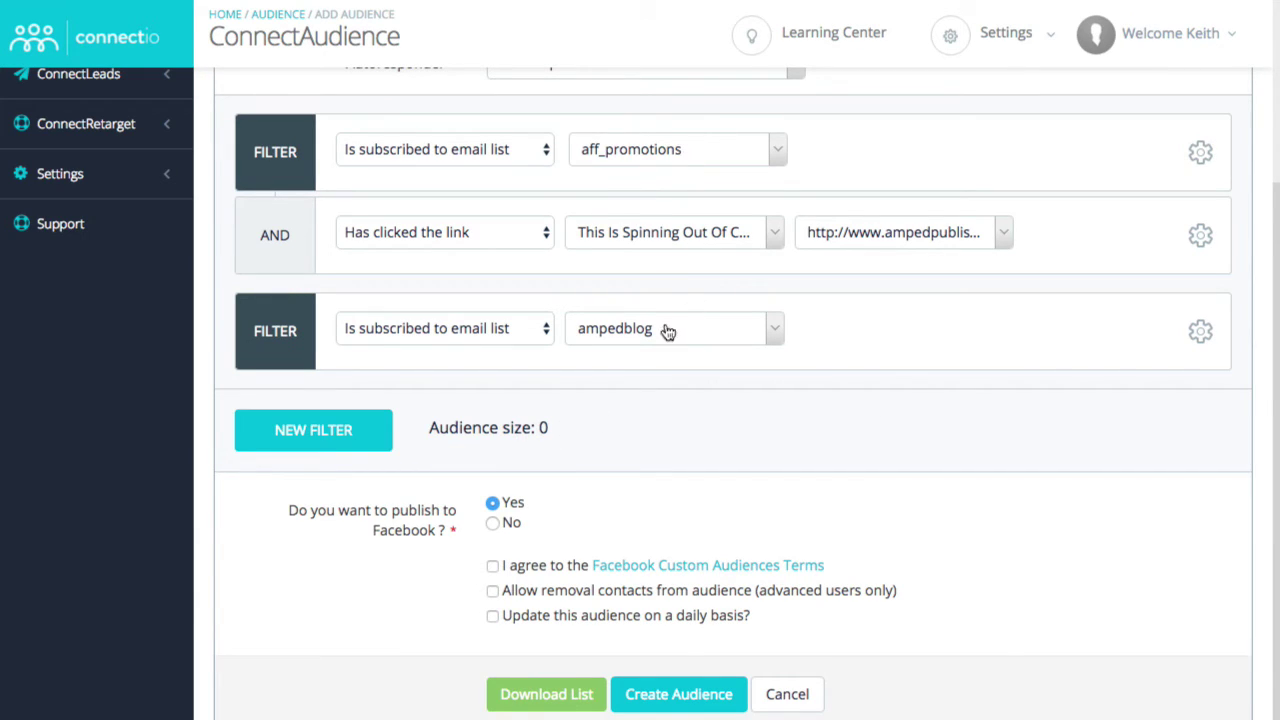
# Step: Change the first filter's email list to voicestak_comments
pyautogui.click(652, 152)
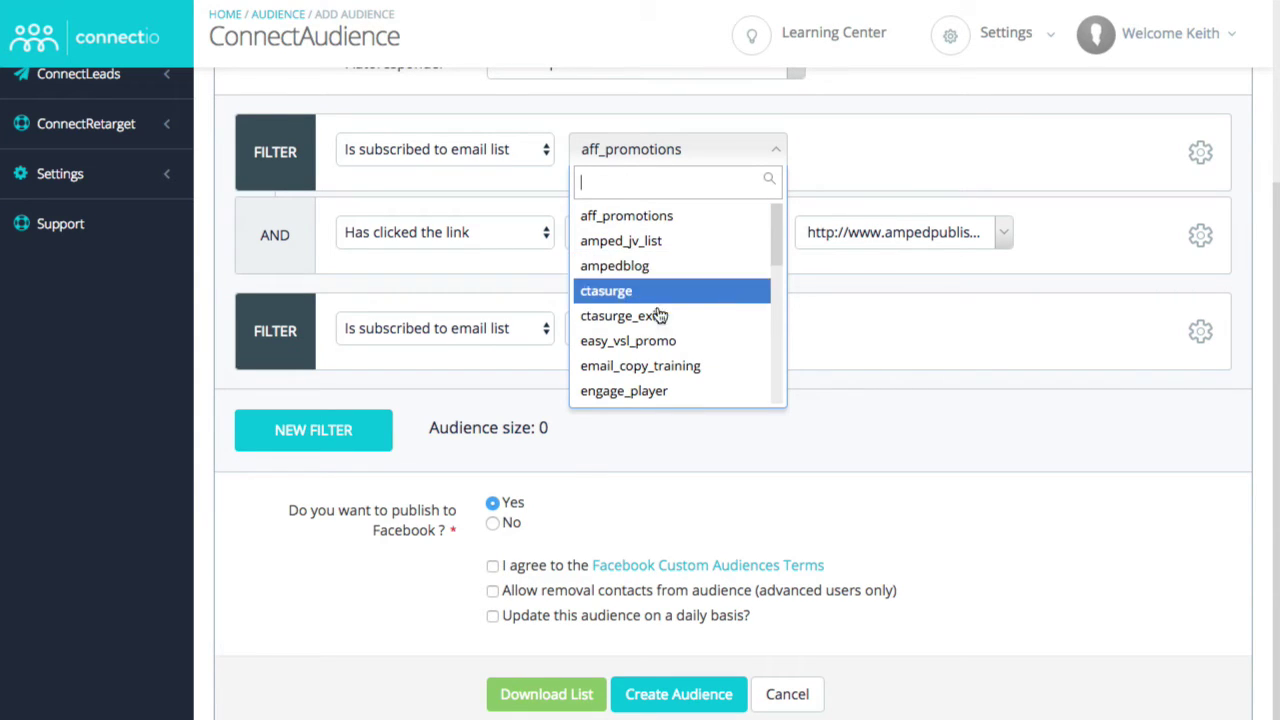
pyautogui.scroll(-5, 685, 355)
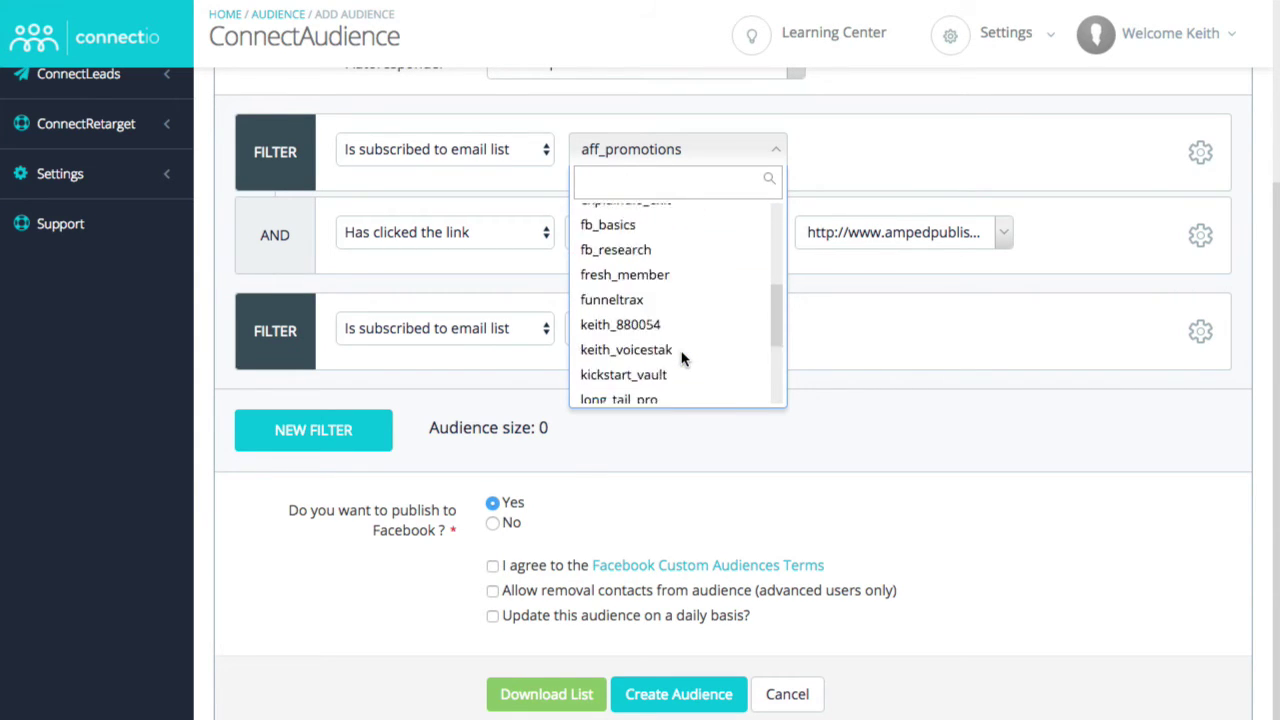
pyautogui.scroll(-5, 683, 358)
pyautogui.click(671, 374)
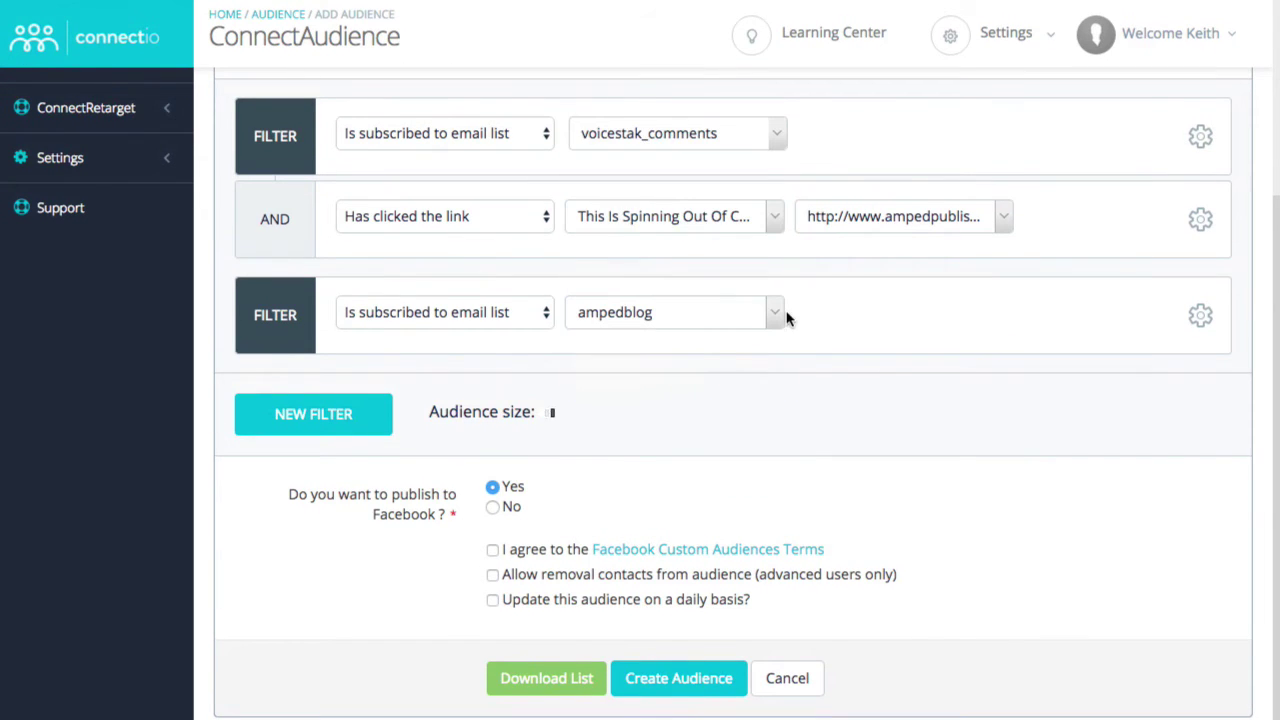
# Step: Delete the separate ampedblog filter from the audience
pyautogui.click(727, 312)
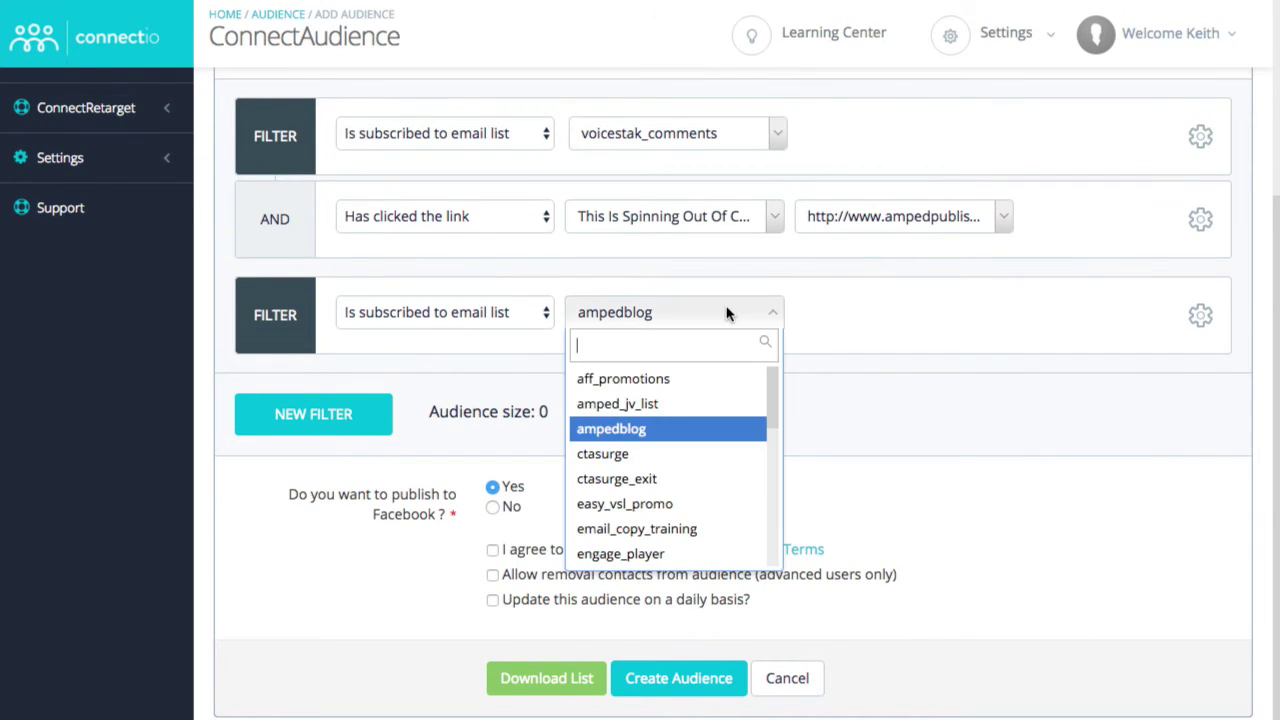
pyautogui.click(930, 308)
pyautogui.click(1203, 318)
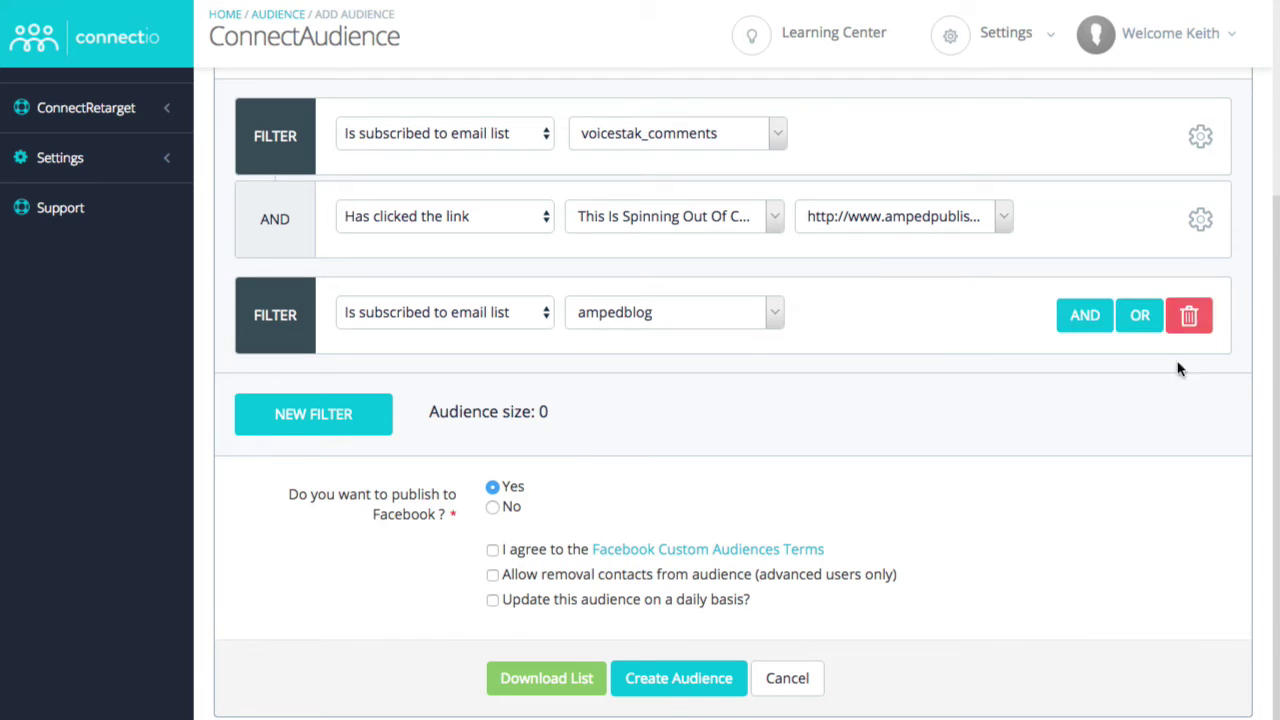
pyautogui.click(1188, 316)
pyautogui.click(1052, 237)
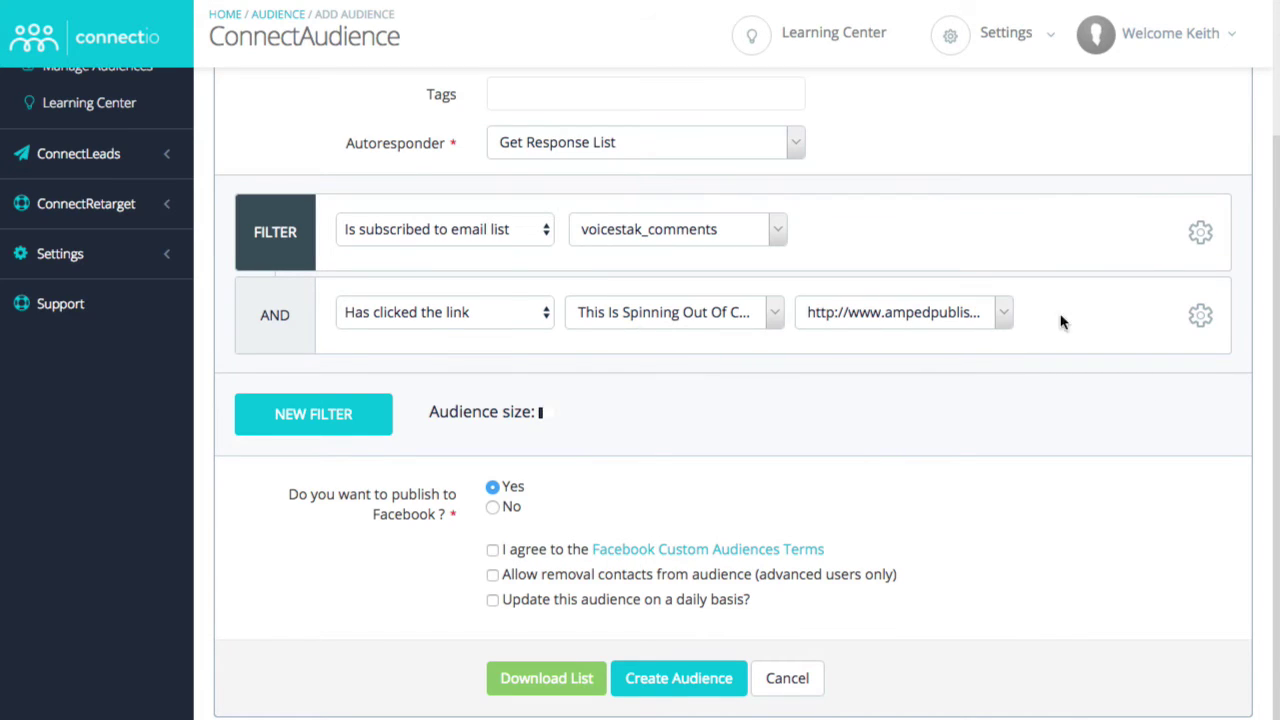
# Step: Delete the Has clicked the link AND condition from the voicestak_comments filter
pyautogui.click(1201, 318)
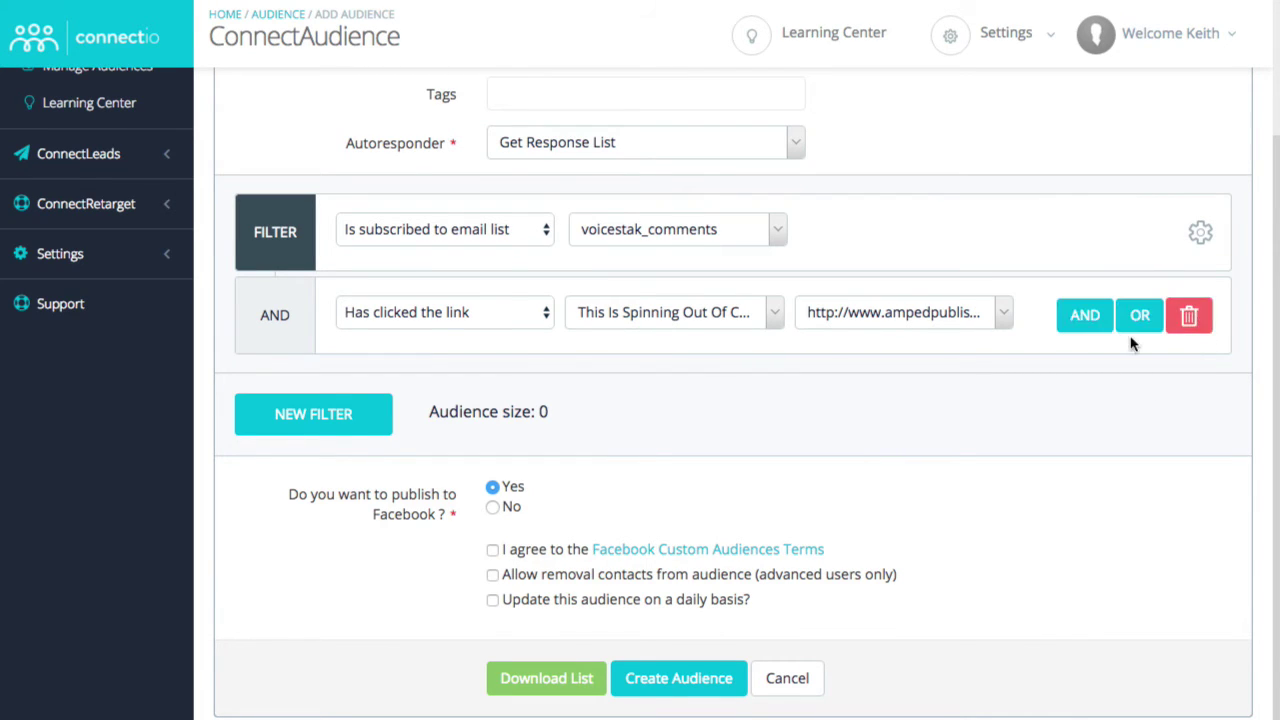
pyautogui.click(1189, 316)
pyautogui.click(1048, 238)
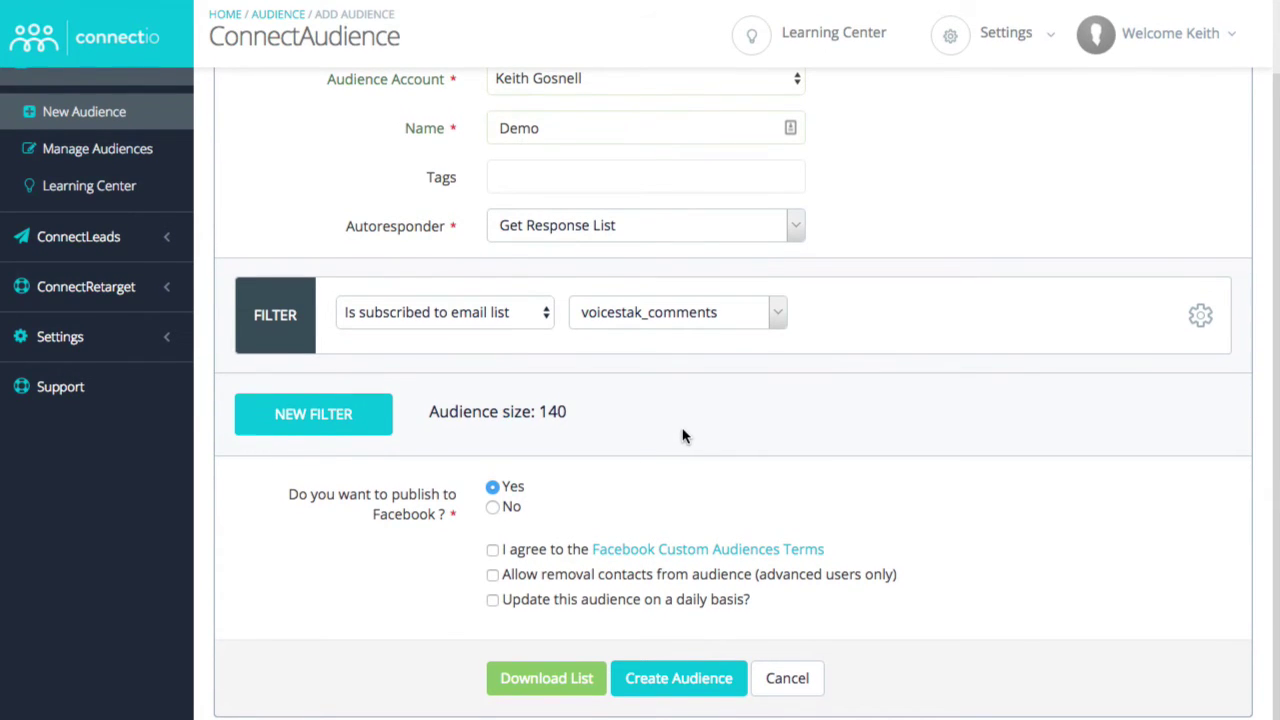
# Step: Keep publishing to Facebook set to Yes, agree to the Facebook Custom Audiences Terms, and enable daily updates at 12 PM
pyautogui.click(492, 508)
pyautogui.click(492, 487)
pyautogui.click(492, 552)
pyautogui.moveTo(494, 574)
pyautogui.click(492, 600)
pyautogui.click(628, 649)
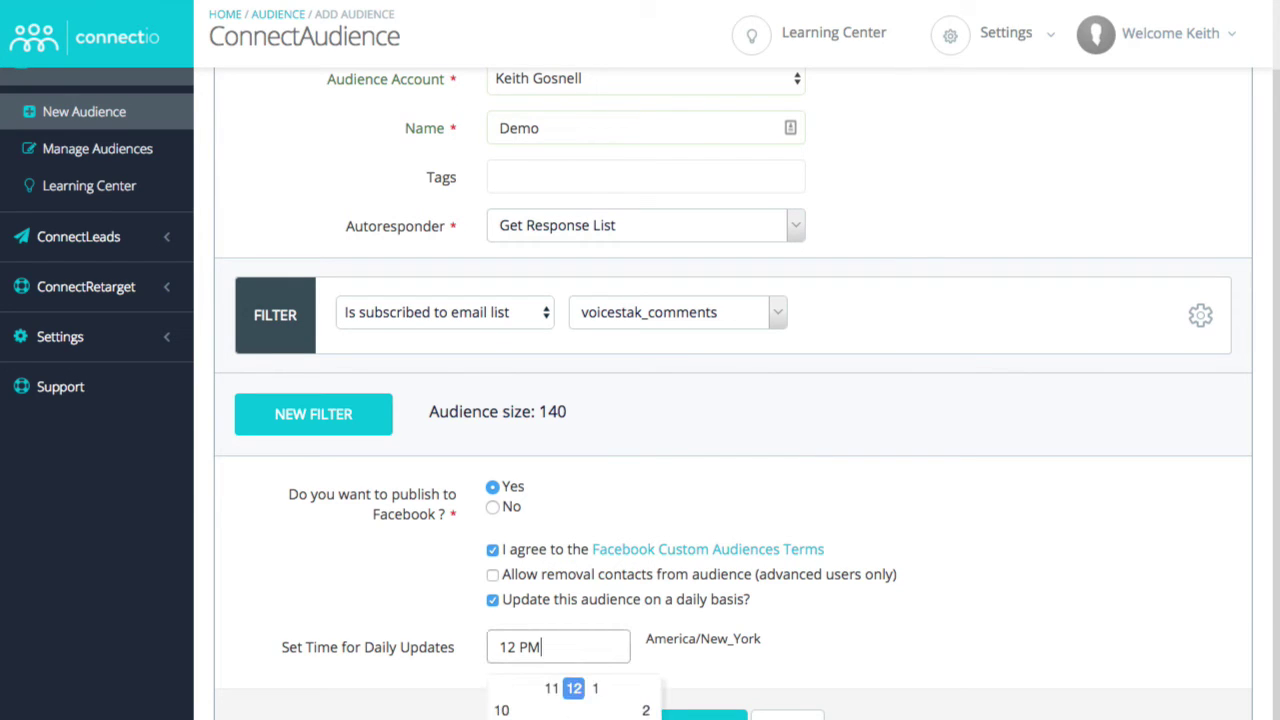
pyautogui.scroll(-1, 700, 668)
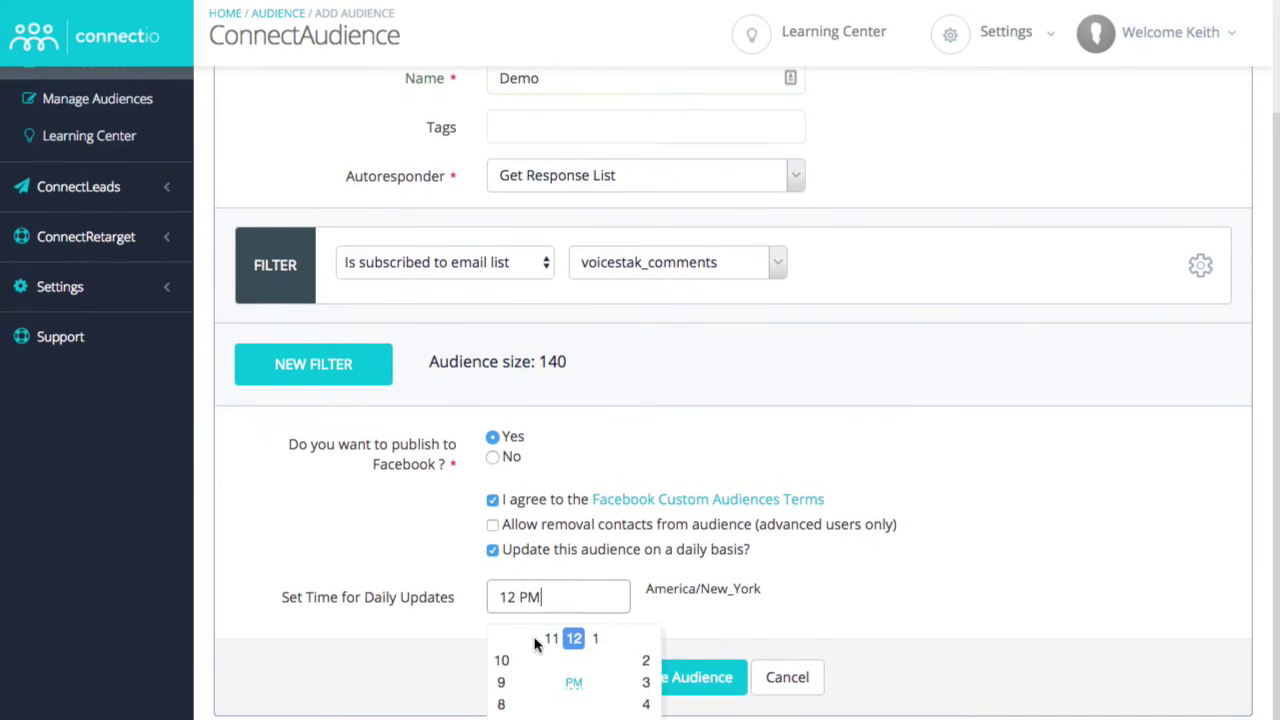
pyautogui.click(995, 564)
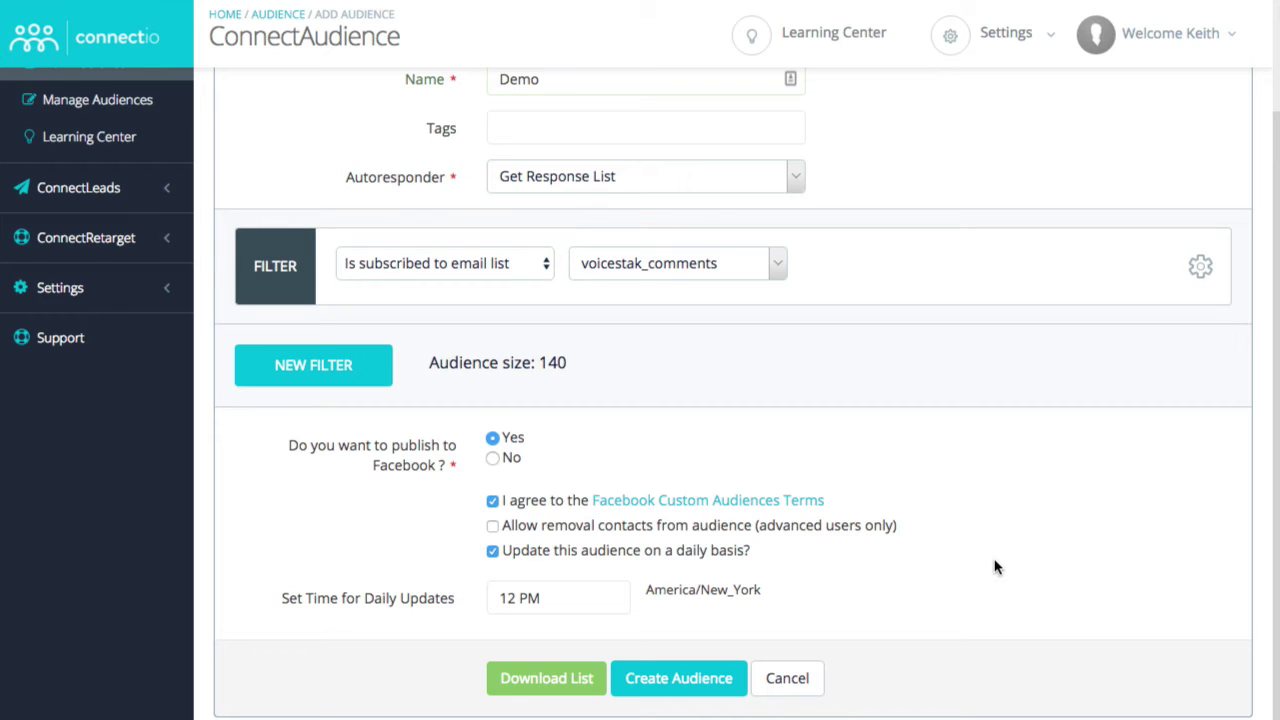
# Step: Create the Demo audience and confirm adding it to the Facebook account
pyautogui.click(679, 679)
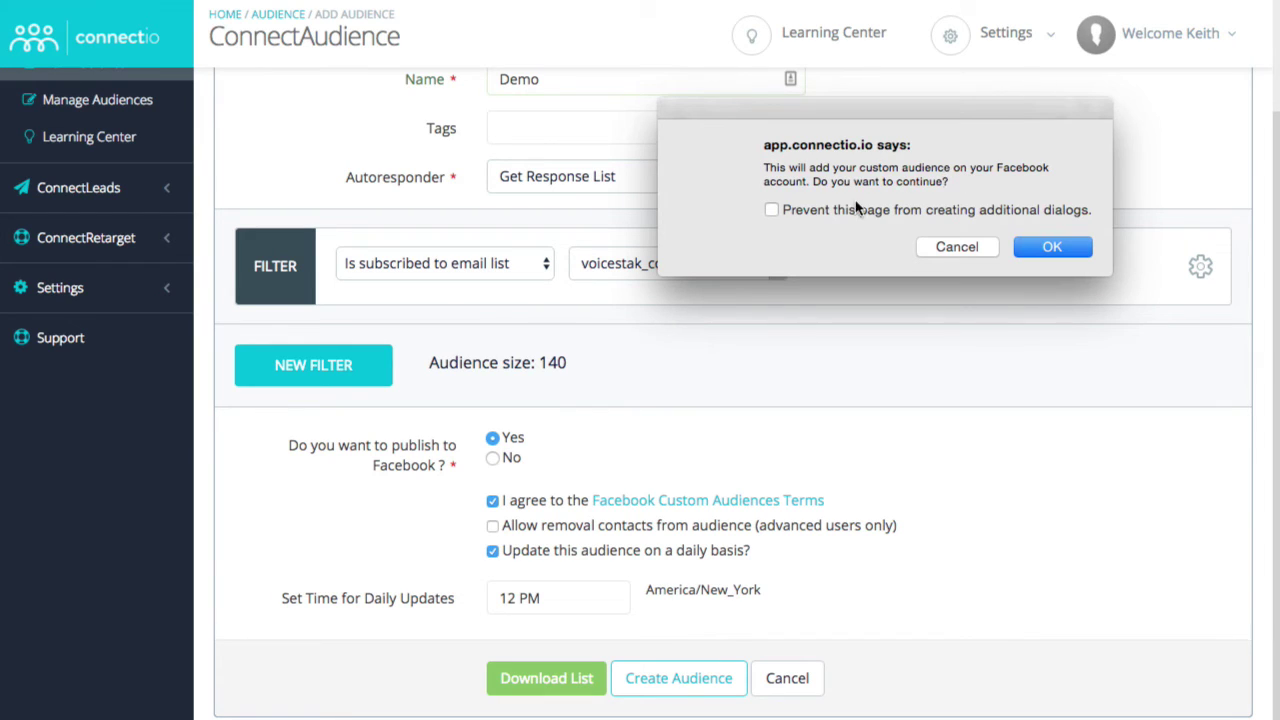
pyautogui.click(1040, 246)
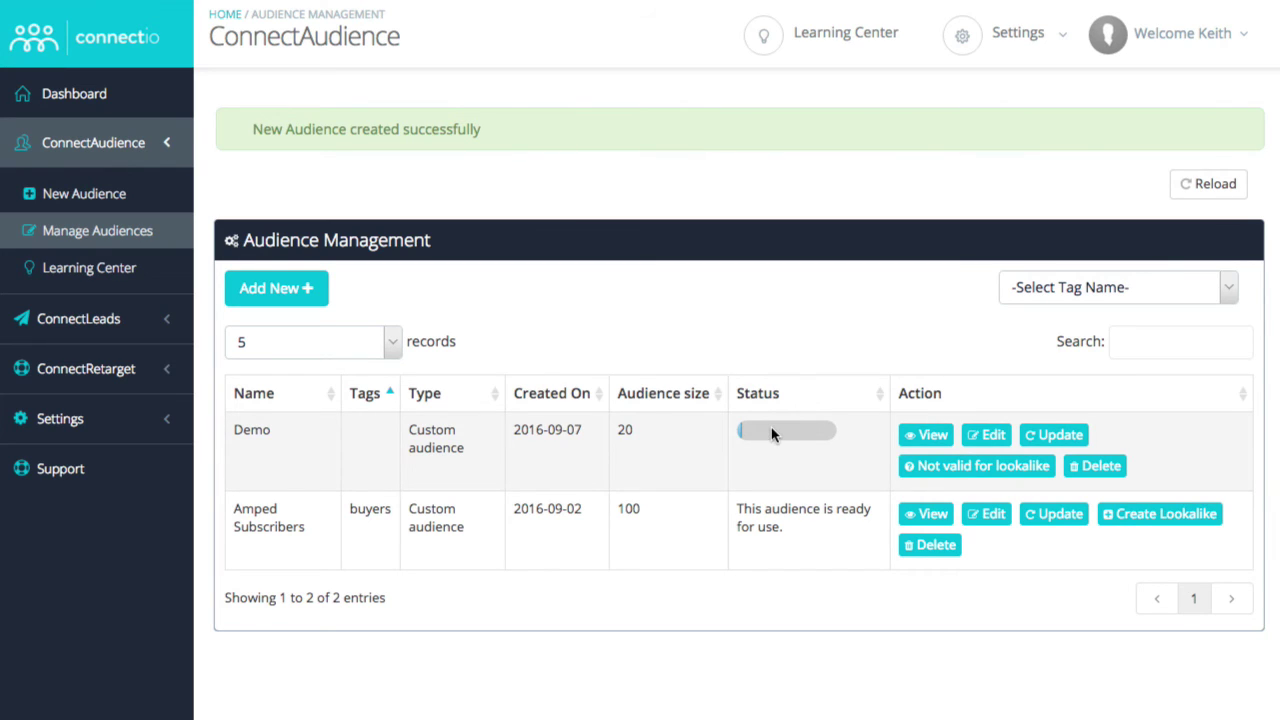
# Step: View the Demo audience on Facebook, and examine the actions offered for Amped Subscribers back in the audience list
pyautogui.moveTo(930, 482)
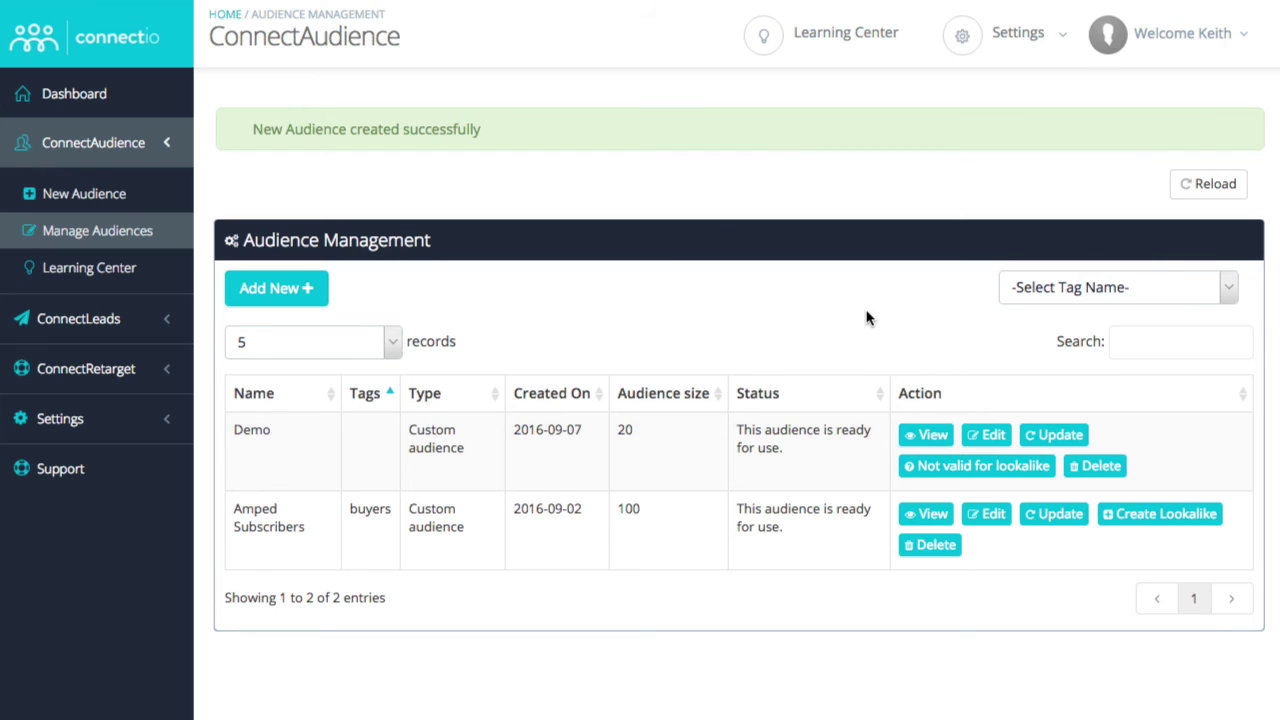
pyautogui.click(922, 436)
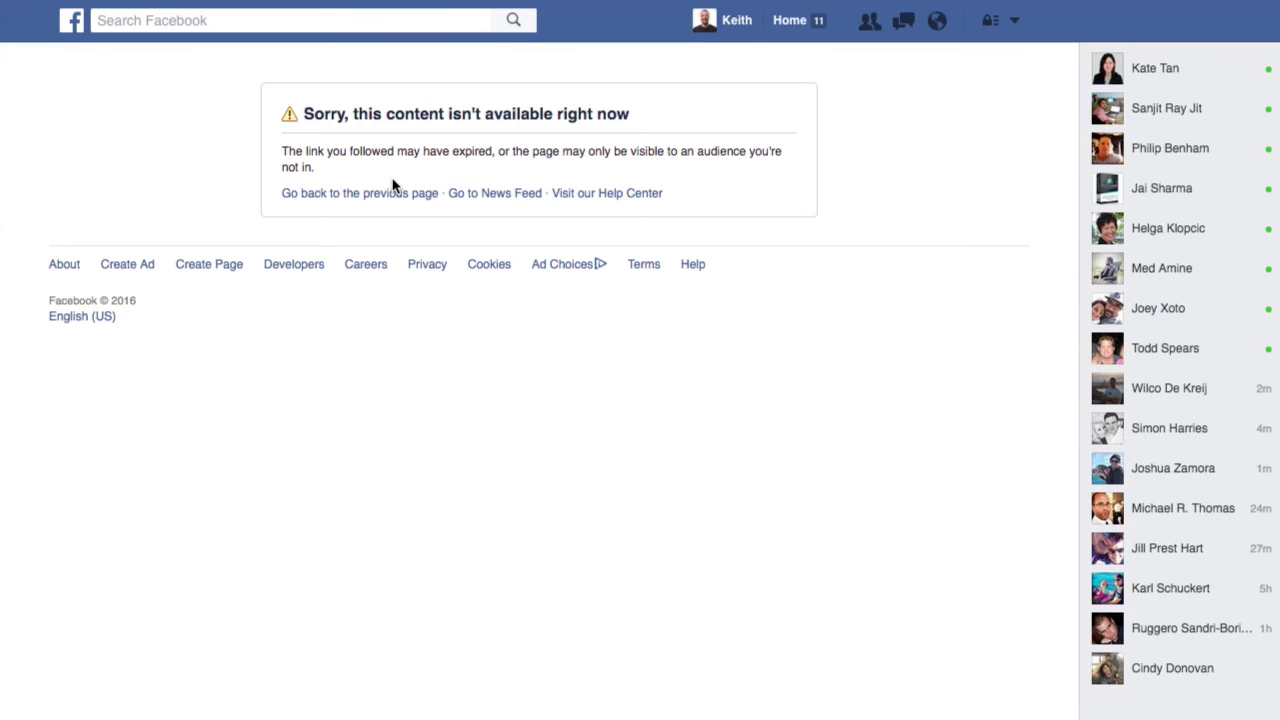
pyautogui.click(545, 2)
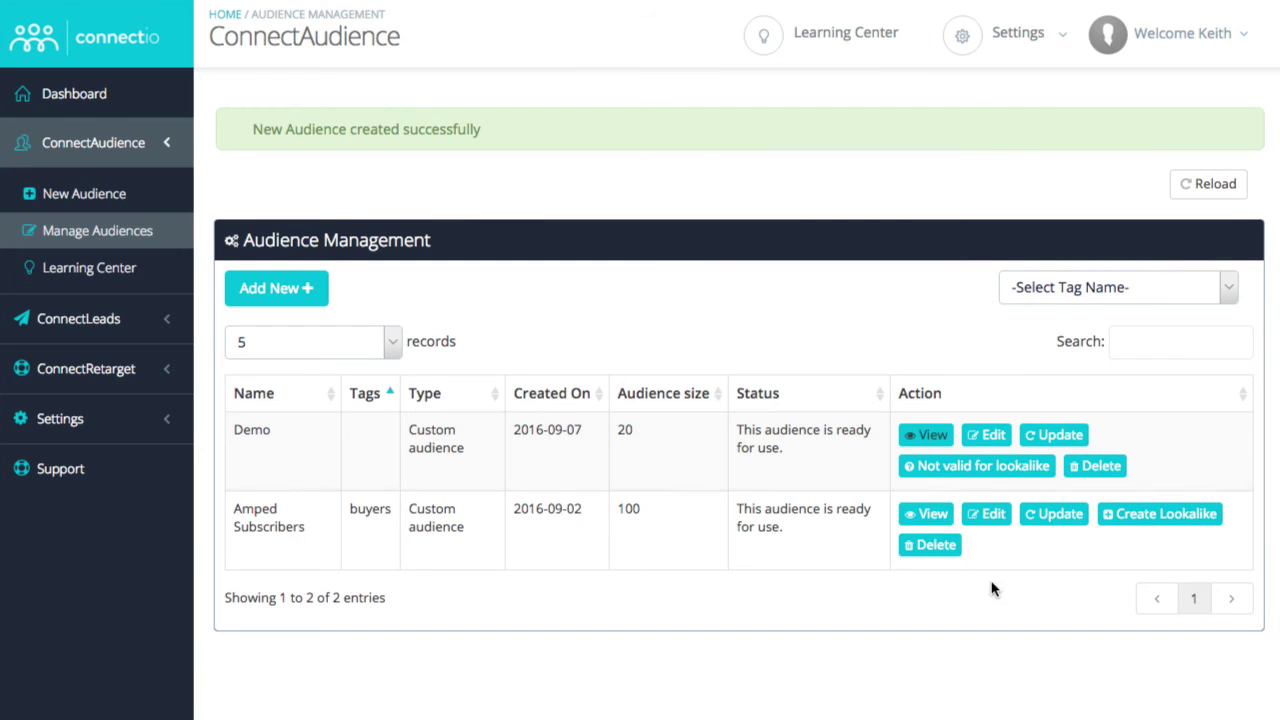
pyautogui.click(926, 516)
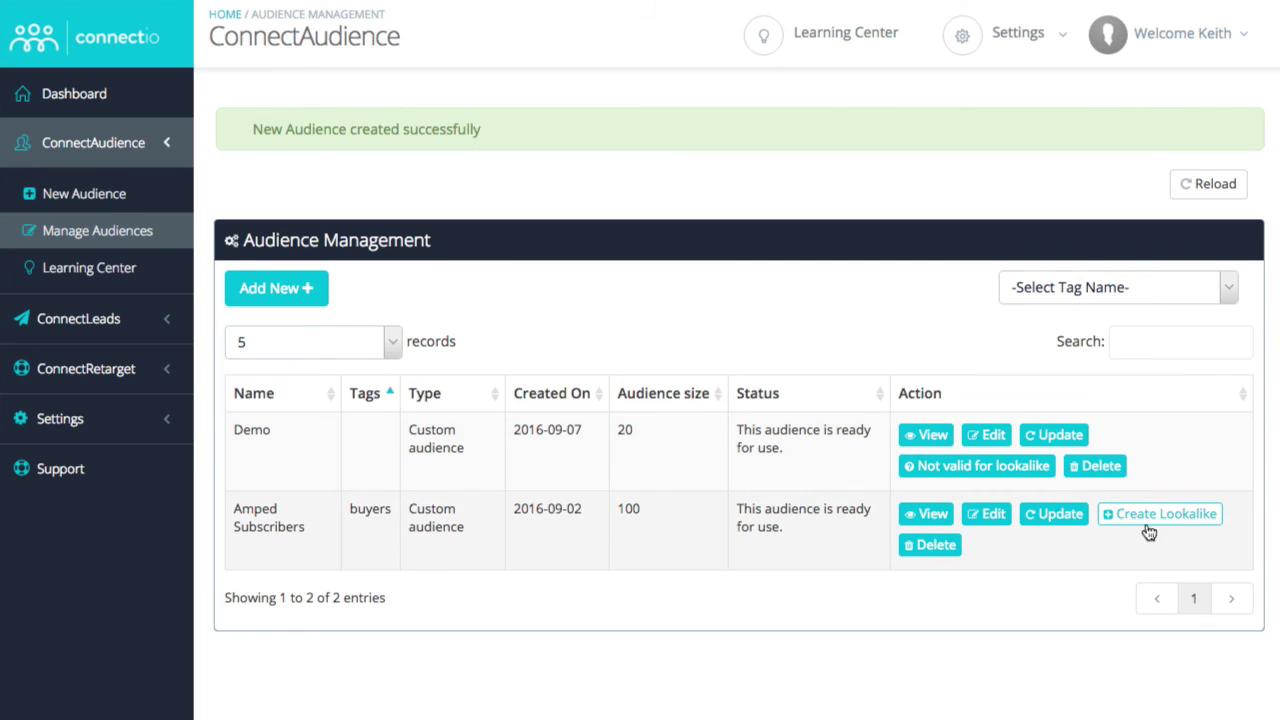
pyautogui.click(1178, 529)
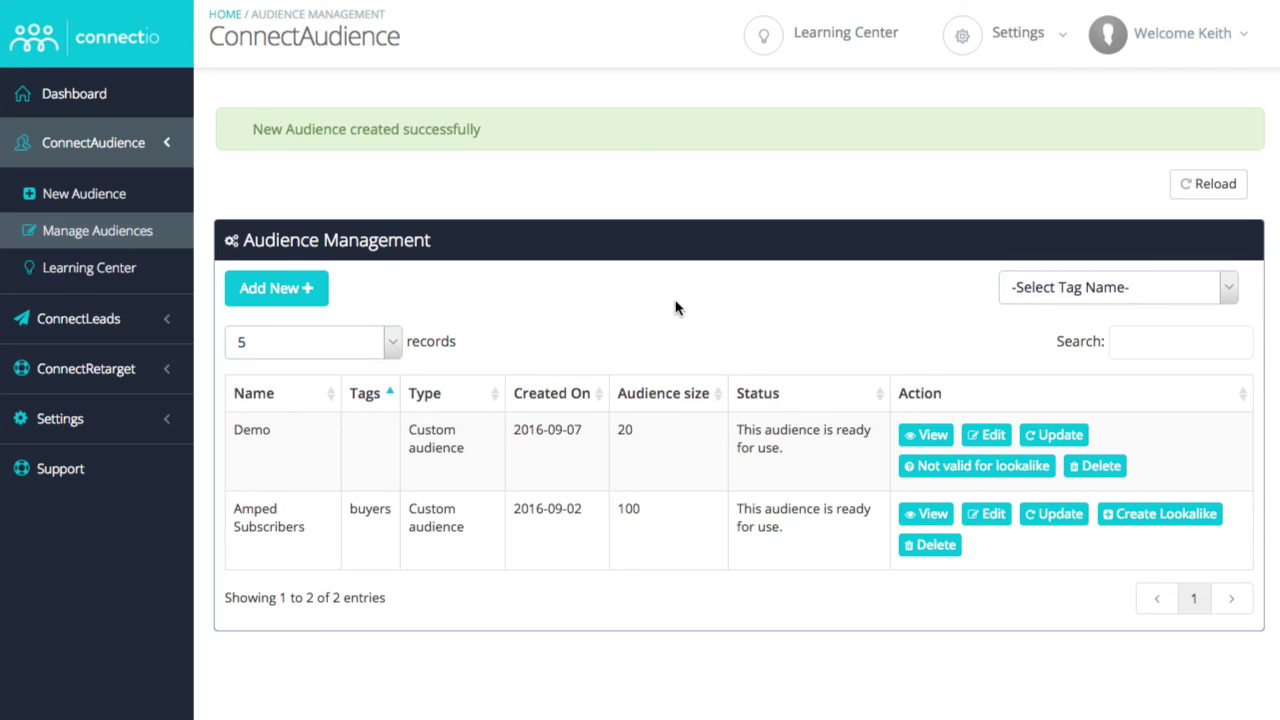
# Step: Open the Demo audience for editing and review its filter, delivery status and publishing settings
pyautogui.click(991, 447)
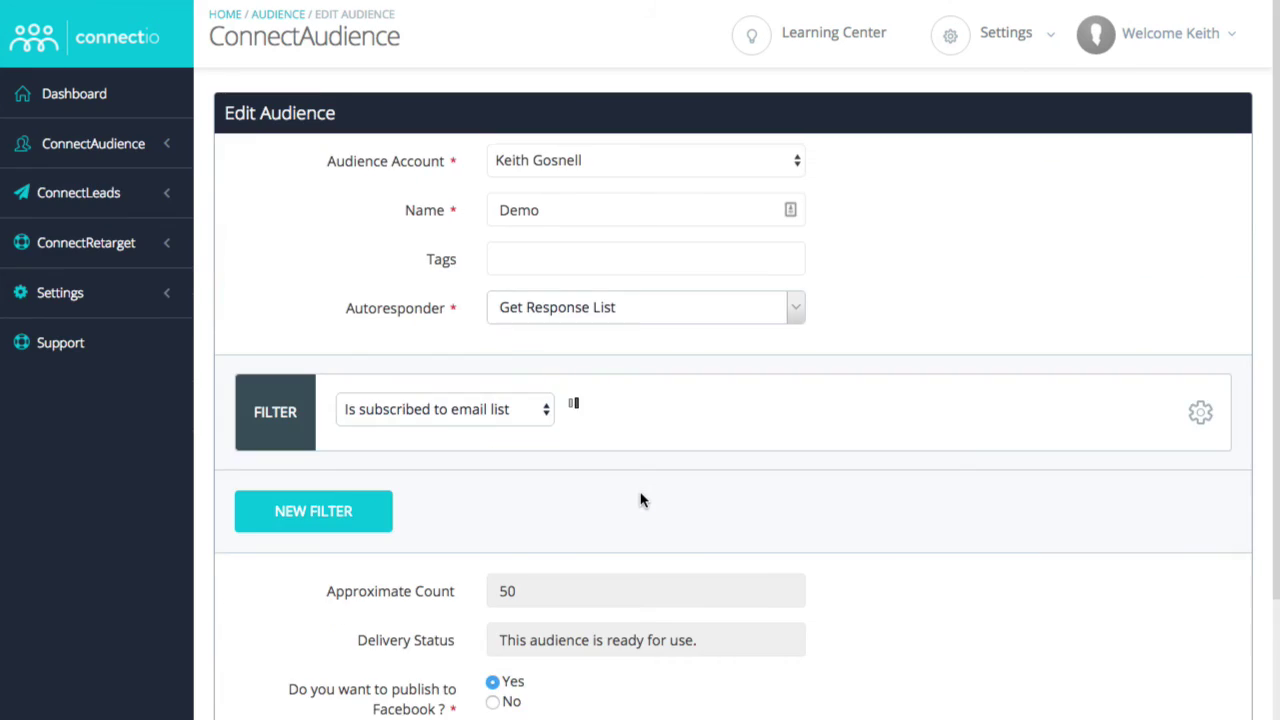
pyautogui.scroll(-3, 640, 497)
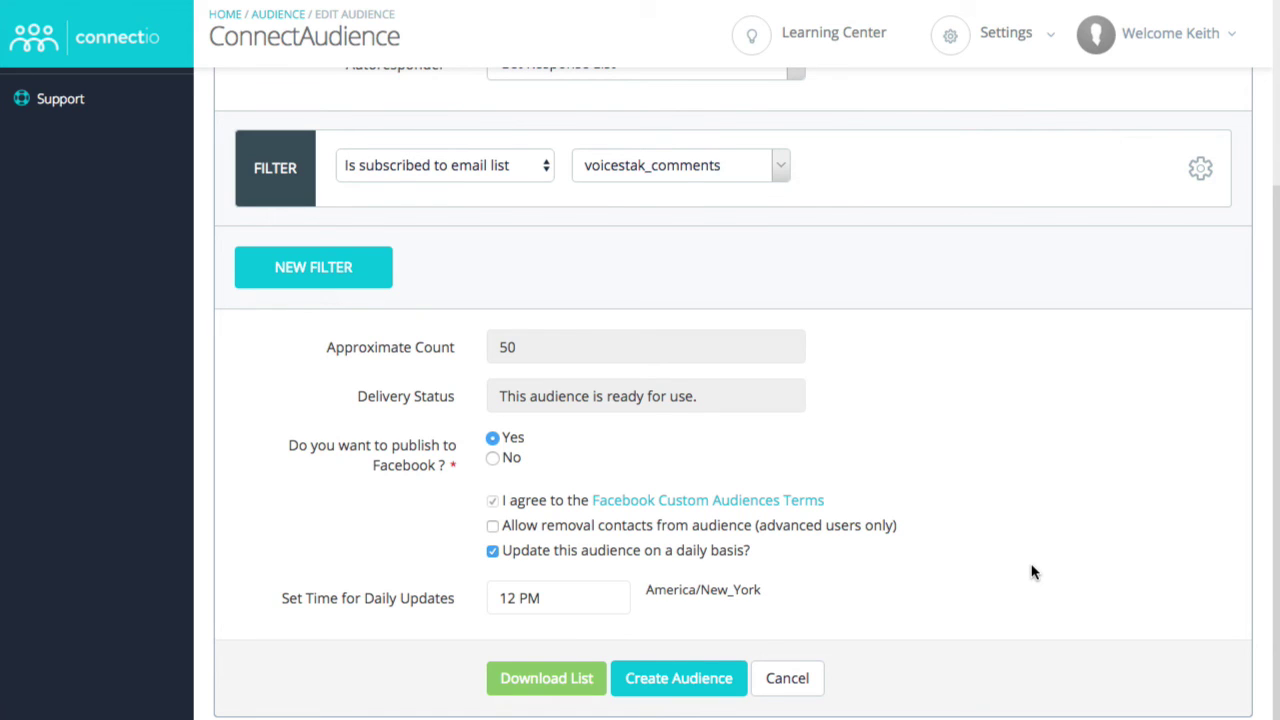
pyautogui.scroll(5, 1106, 466)
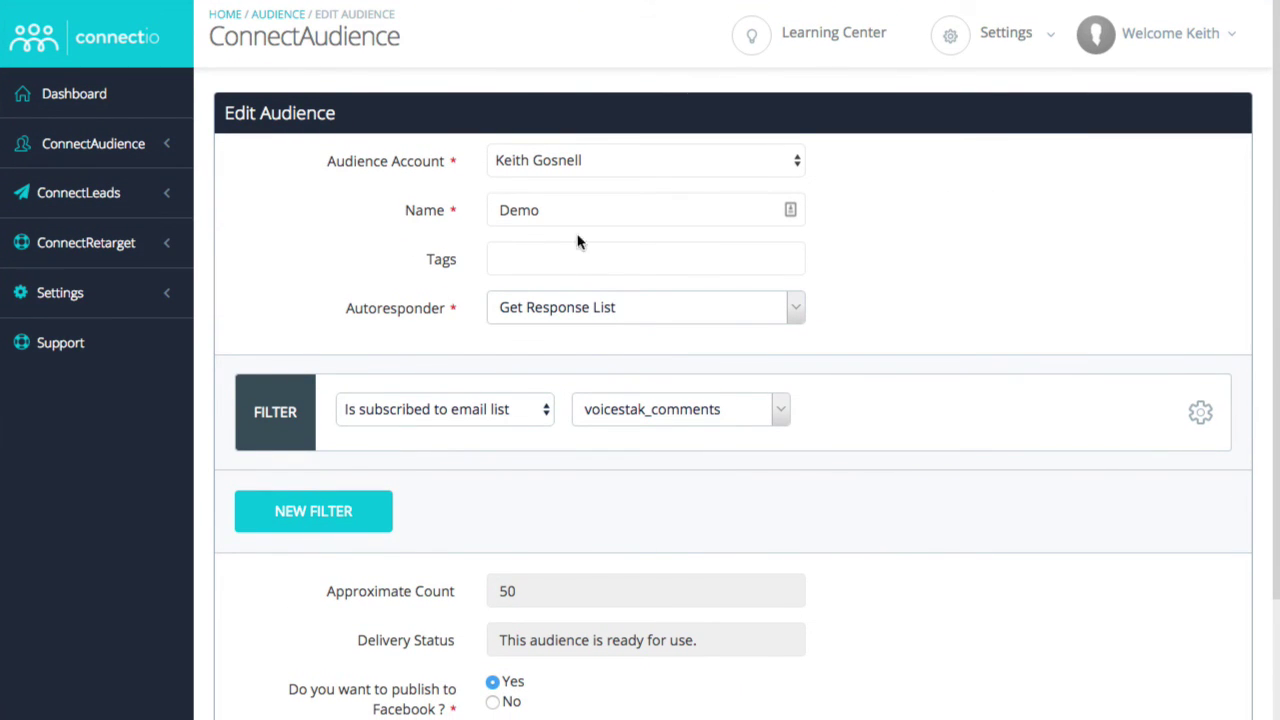
# Step: Open the ConnectAudience Learning Center and look through its Getting started and Strategies lessons
pyautogui.click(117, 150)
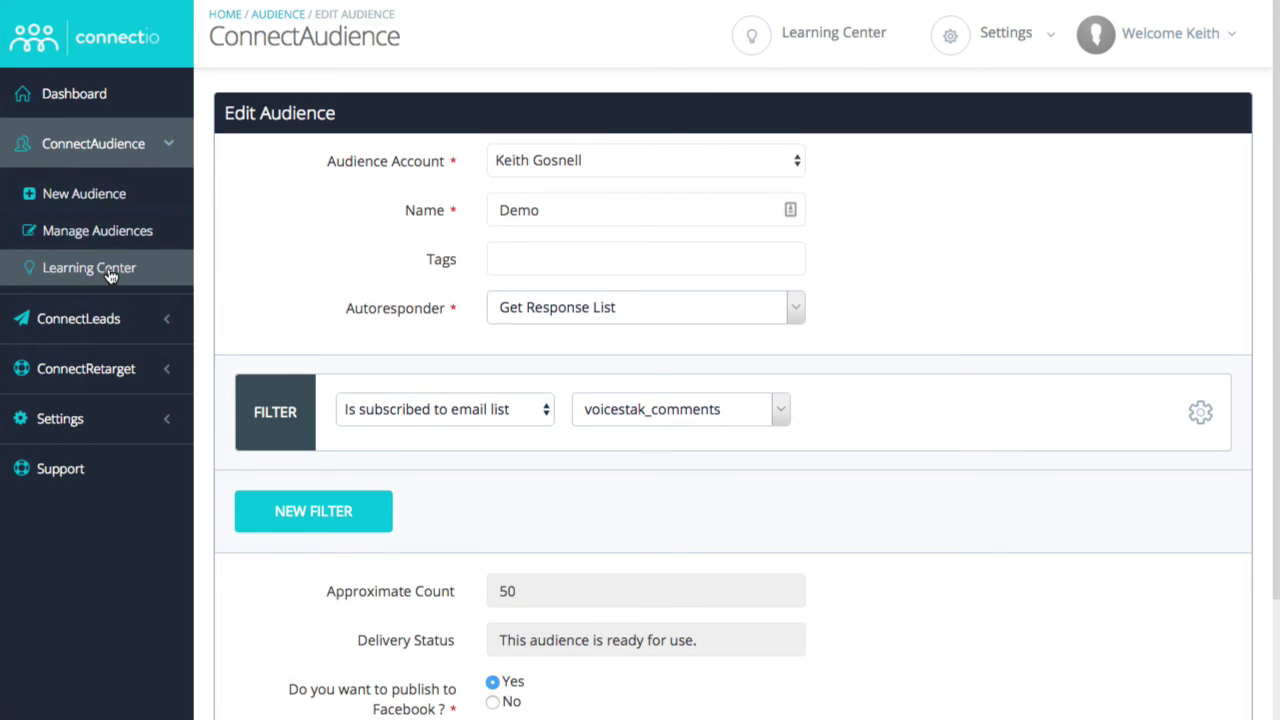
pyautogui.click(110, 270)
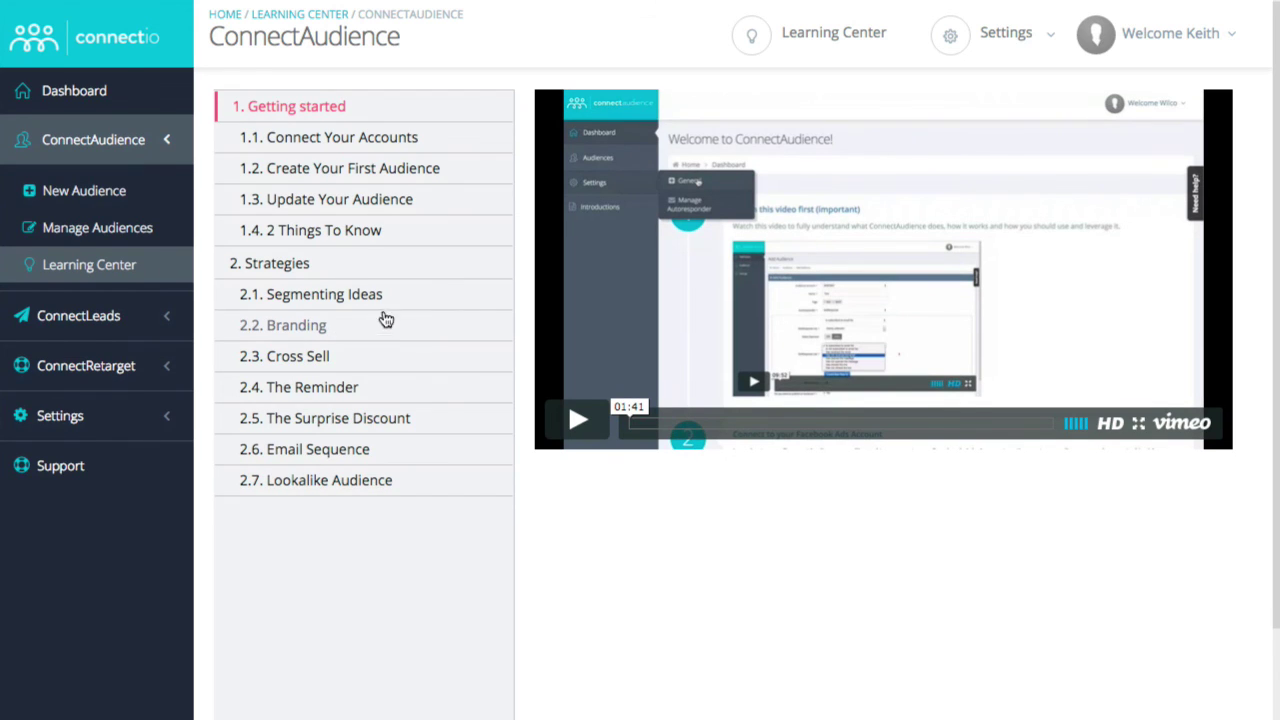
pyautogui.scroll(-1, 380, 322)
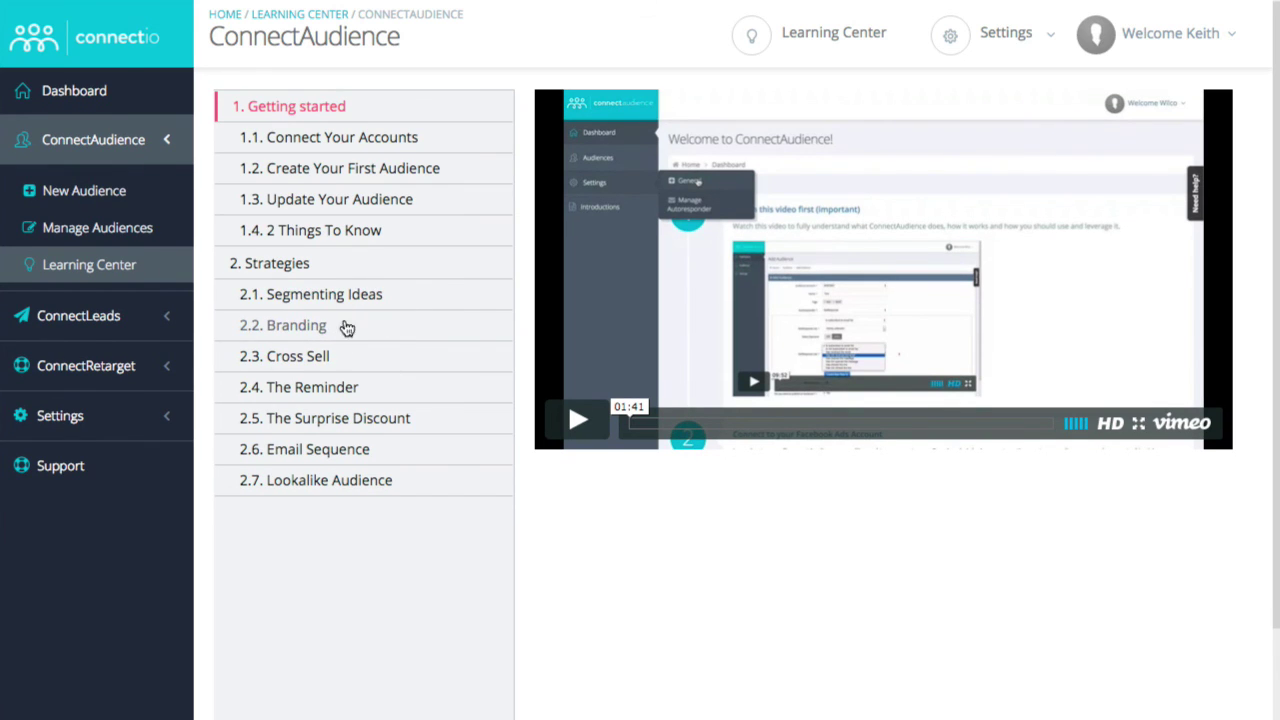